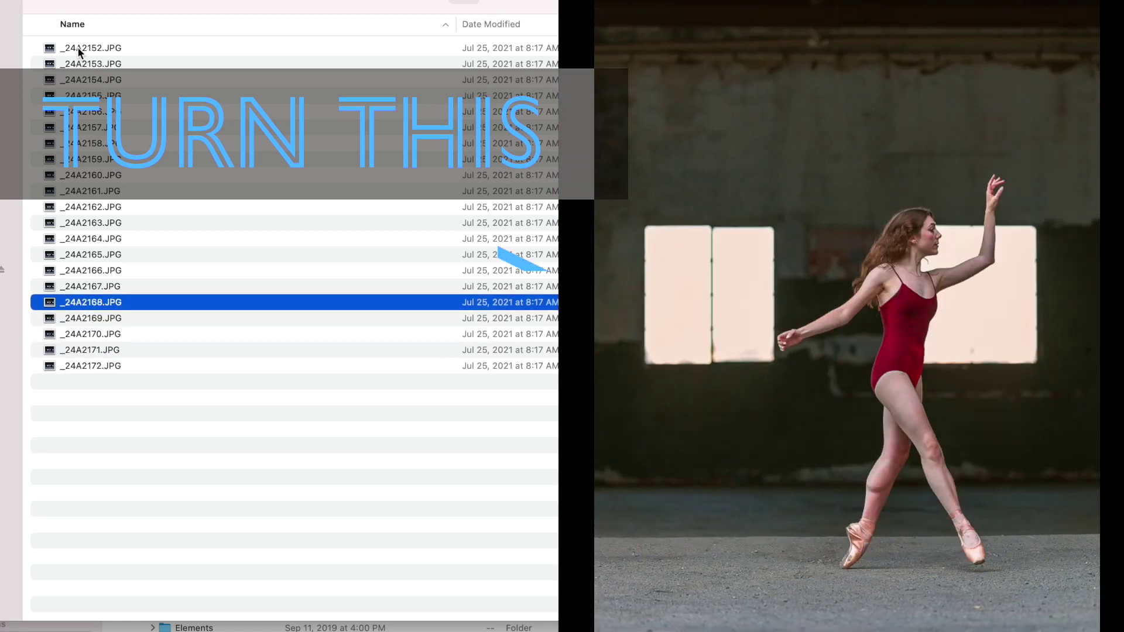
pyautogui.press('Up')
pyautogui.press('Up')
pyautogui.press('Up')
pyautogui.press('Up')
pyautogui.press('Up')
pyautogui.press('Up')
pyautogui.press('Up')
pyautogui.press('Up')
pyautogui.press('Up')
pyautogui.press('Up')
pyautogui.press('Up')
pyautogui.press('Up')
pyautogui.press('Up')
pyautogui.press('Up')
pyautogui.press('Up')
# Step up and down through the dancer JPEG frames in the Finder list of folder 03
pyautogui.press('Down')
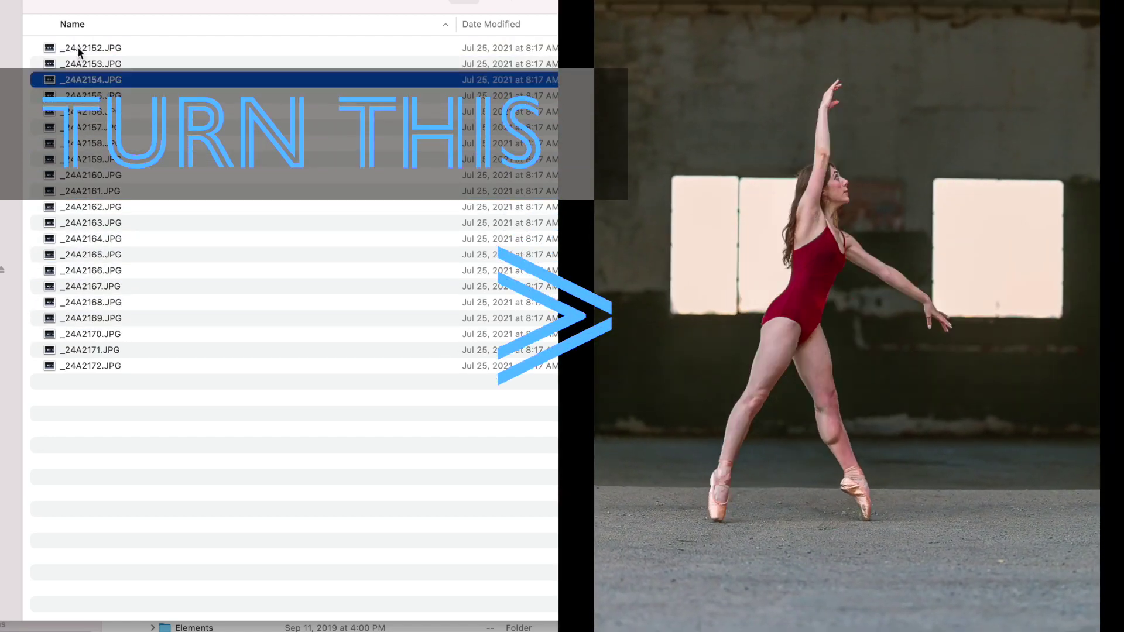
pyautogui.press('Down')
pyautogui.press('Down')
pyautogui.press('Down')
pyautogui.press('Down')
pyautogui.press('Down')
pyautogui.press('Down')
pyautogui.press('Down')
pyautogui.press('Down')
pyautogui.press('Down')
pyautogui.press('Down')
pyautogui.press('Down')
pyautogui.press('Down')
pyautogui.press('Down')
pyautogui.press('Down')
pyautogui.press('Down')
pyautogui.press('Down')
pyautogui.press('Down')
pyautogui.press('Down')
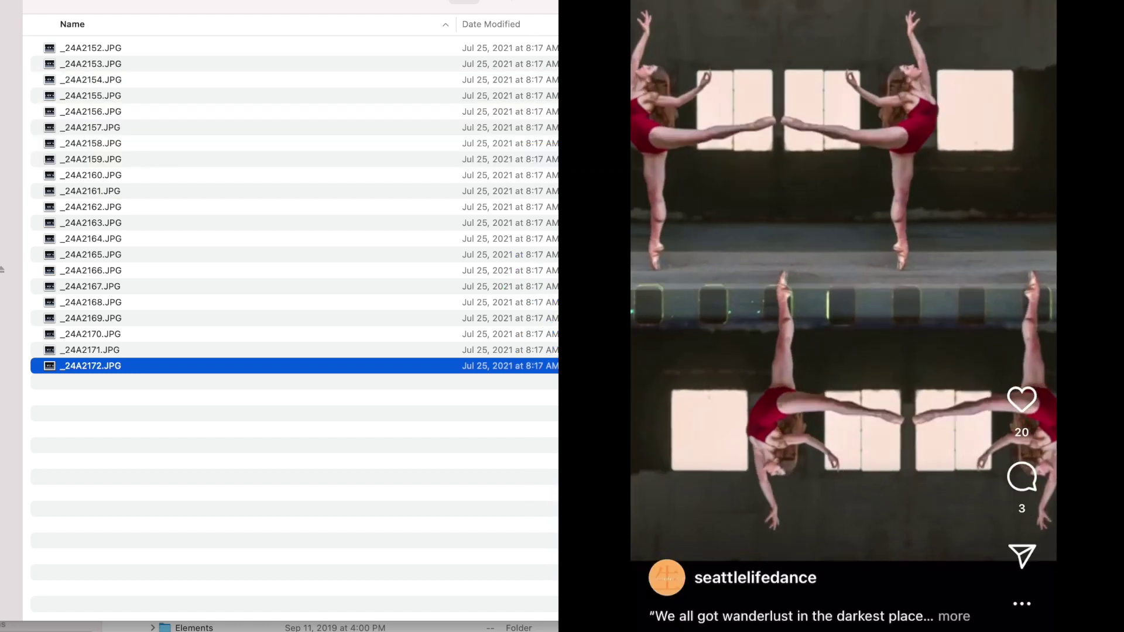
pyautogui.click(77, 46)
pyautogui.press('Down')
pyautogui.press('Down')
pyautogui.press('Down')
pyautogui.press('Down')
pyautogui.press('Down')
pyautogui.press('Down')
pyautogui.press('Down')
pyautogui.press('Down')
pyautogui.press('Down')
pyautogui.press('Down')
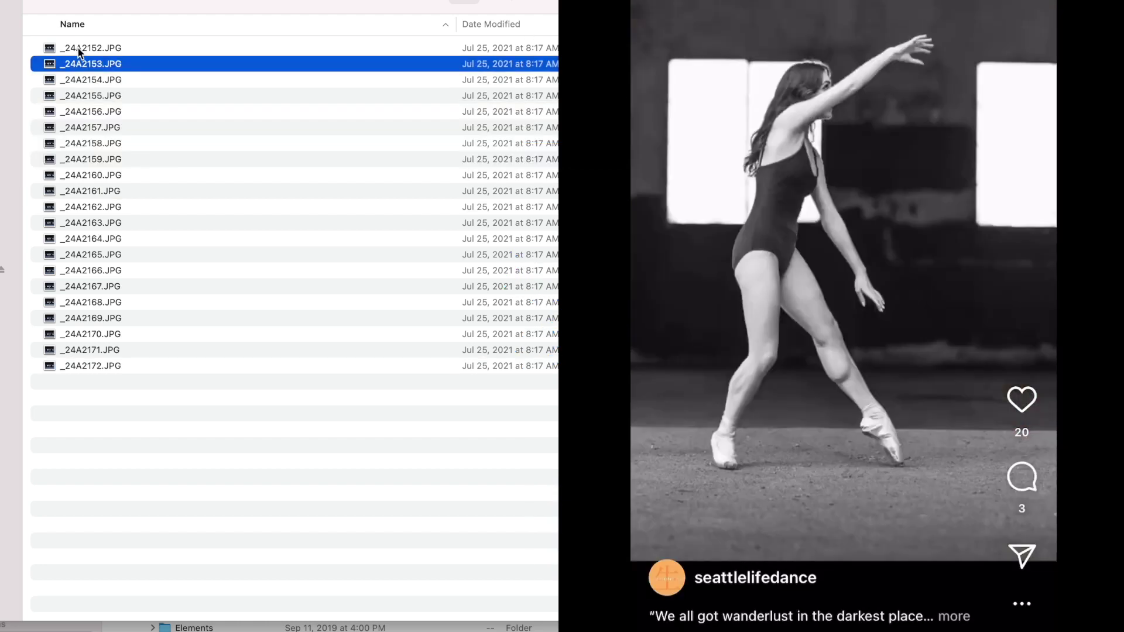
pyautogui.press('Down')
pyautogui.press('Down')
pyautogui.press('Down')
pyautogui.press('Down')
pyautogui.press('Down')
pyautogui.press('Down')
pyautogui.press('Down')
pyautogui.press('Down')
pyautogui.press('Down')
pyautogui.press('Down')
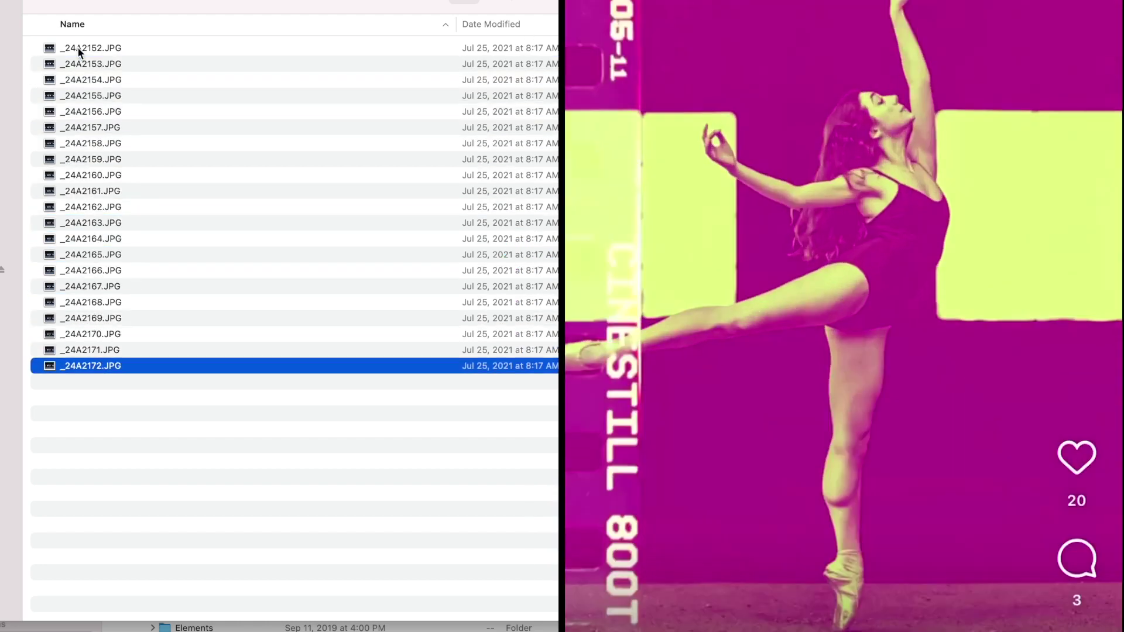
pyautogui.press('Up')
pyautogui.press('Up')
pyautogui.press('Up')
pyautogui.press('Up')
pyautogui.press('Up')
pyautogui.press('Up')
pyautogui.press('Up')
pyautogui.press('Up')
pyautogui.press('Up')
pyautogui.press('Up')
pyautogui.press('Up')
pyautogui.press('Up')
pyautogui.press('Up')
pyautogui.press('Up')
pyautogui.press('Up')
pyautogui.press('Up')
pyautogui.press('Up')
pyautogui.press('Up')
pyautogui.press('Up')
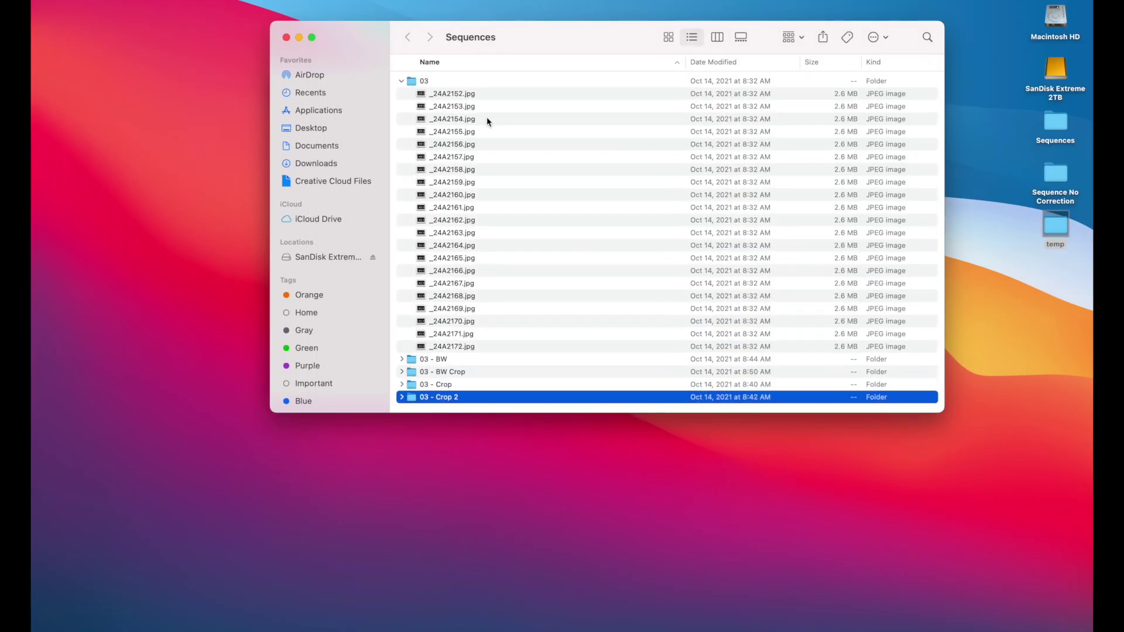
# Show a Quick Look preview of _24A2158.jpg from folder 03
pyautogui.press('space')
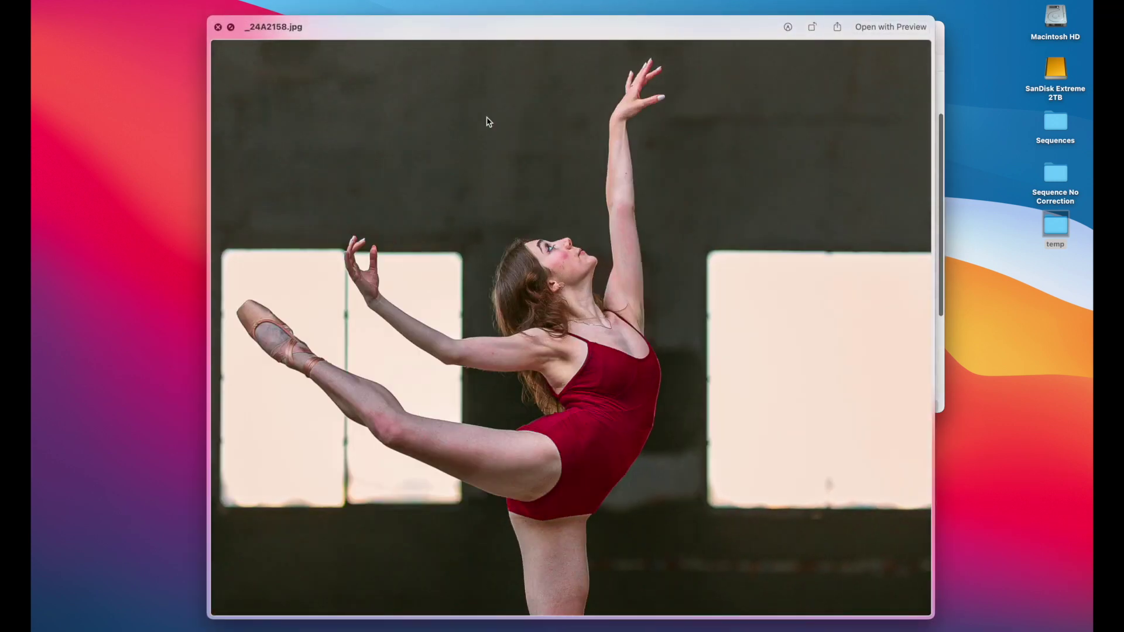
pyautogui.press('space')
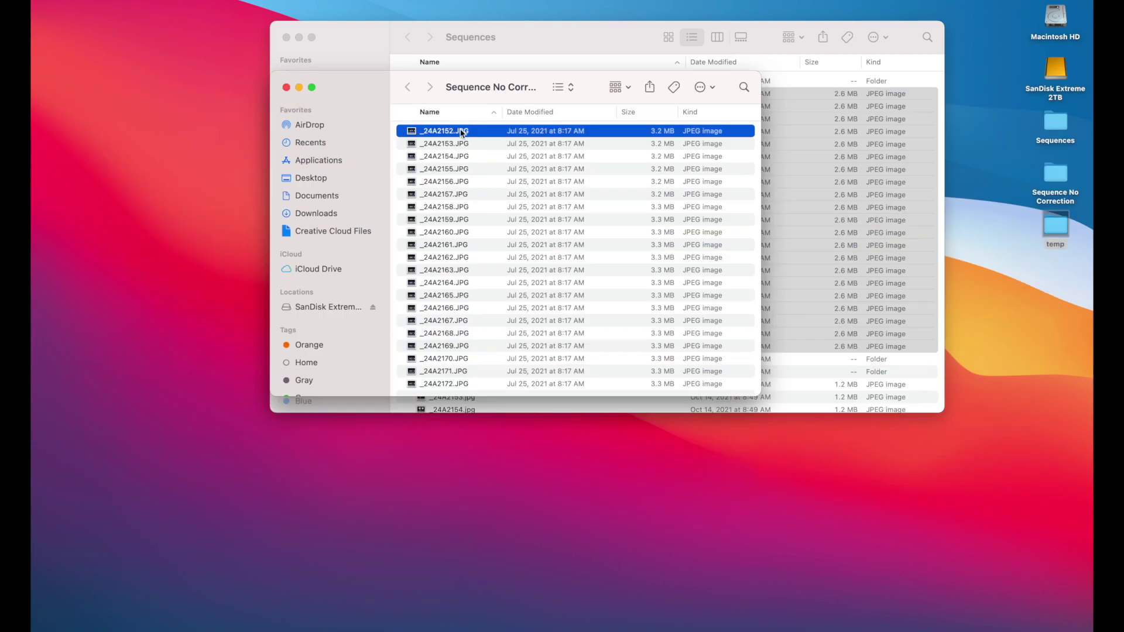
# Quick Look through the uncorrected and colour-graded frames, starting from _24A2152.JPG
pyautogui.click(462, 133)
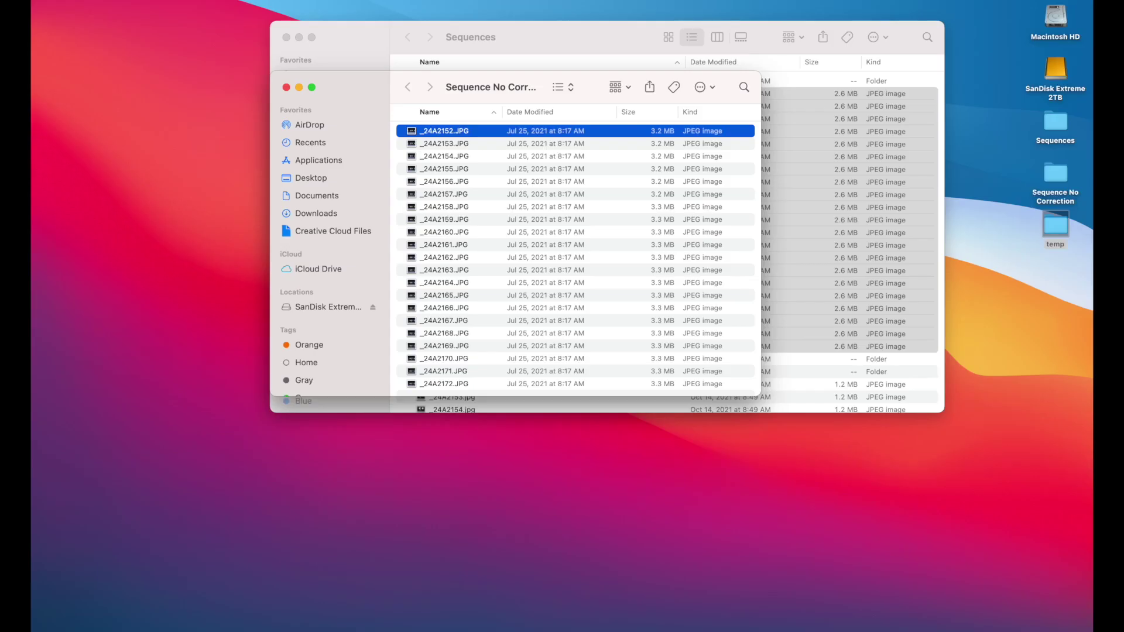
pyautogui.press('space')
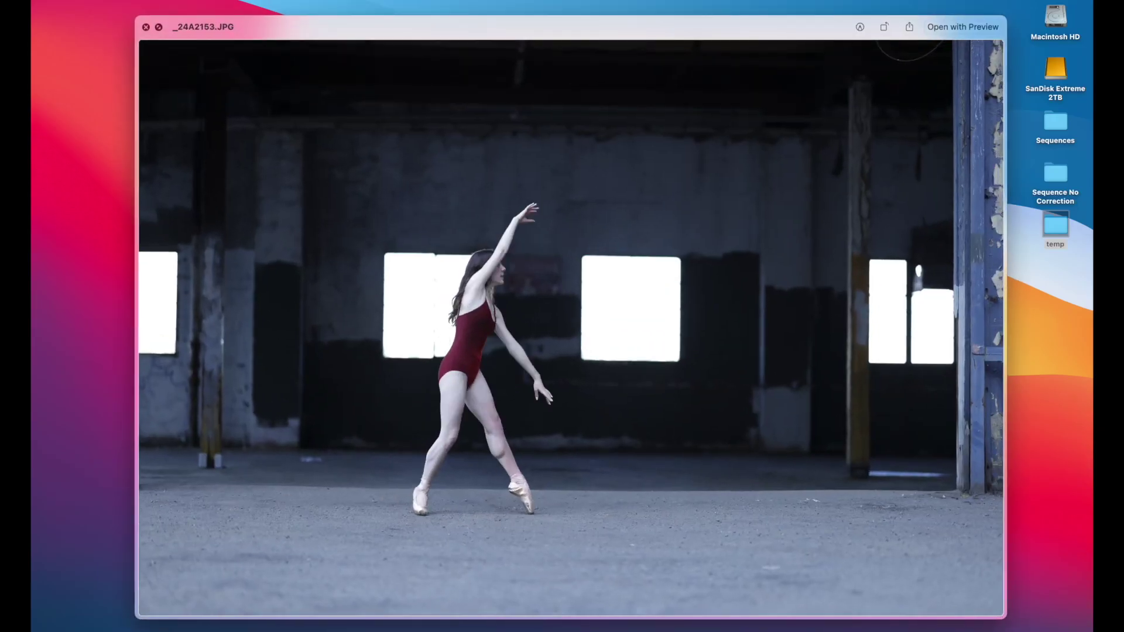
pyautogui.press('Down')
pyautogui.press('Down')
pyautogui.press('Down')
pyautogui.press('Down')
pyautogui.press('Down')
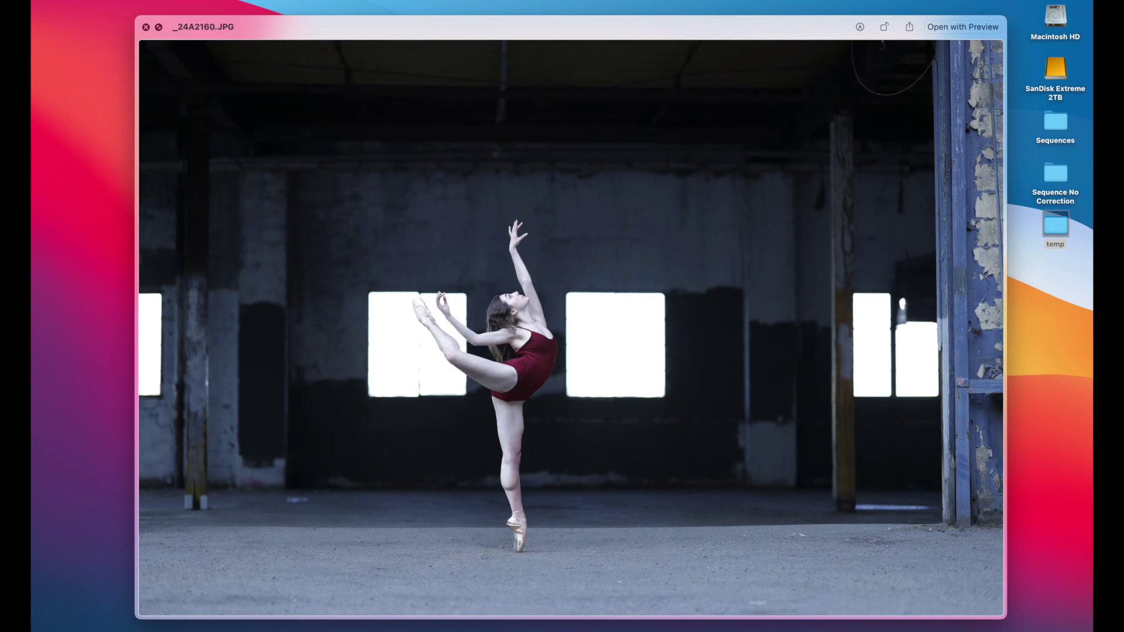
pyautogui.press('Down')
pyautogui.press('Down')
pyautogui.press('Down')
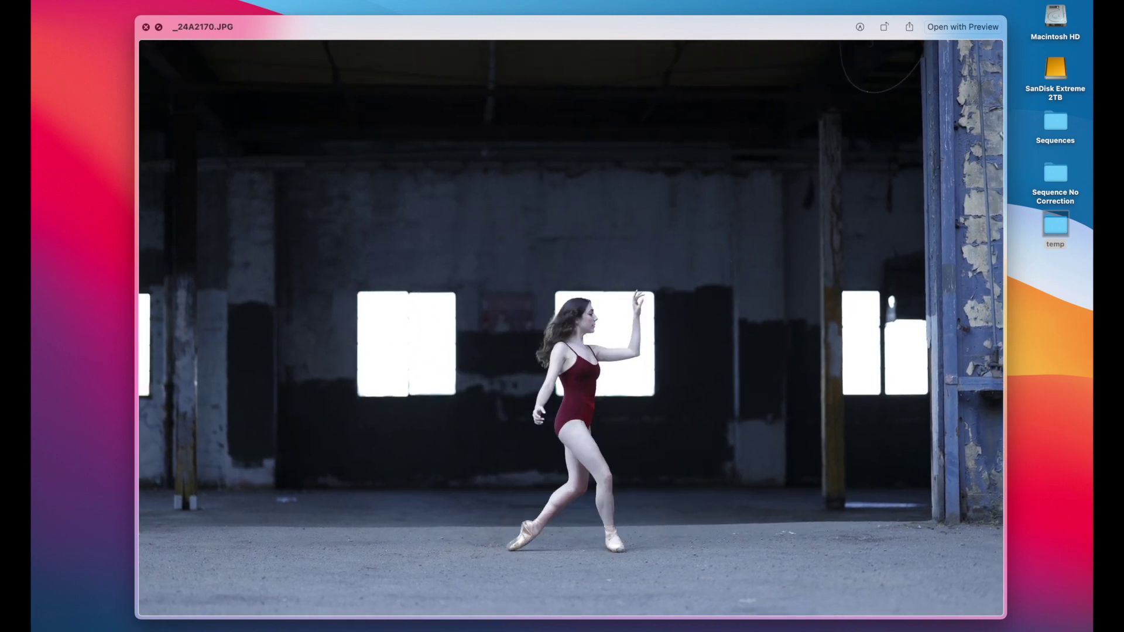
pyautogui.press('space')
pyautogui.press('space')
pyautogui.press('Down')
pyautogui.press('Down')
pyautogui.press('Down')
pyautogui.press('Down')
pyautogui.press('Down')
pyautogui.press('Down')
pyautogui.press('Down')
pyautogui.press('Down')
pyautogui.press('Down')
pyautogui.press('Down')
pyautogui.press('Down')
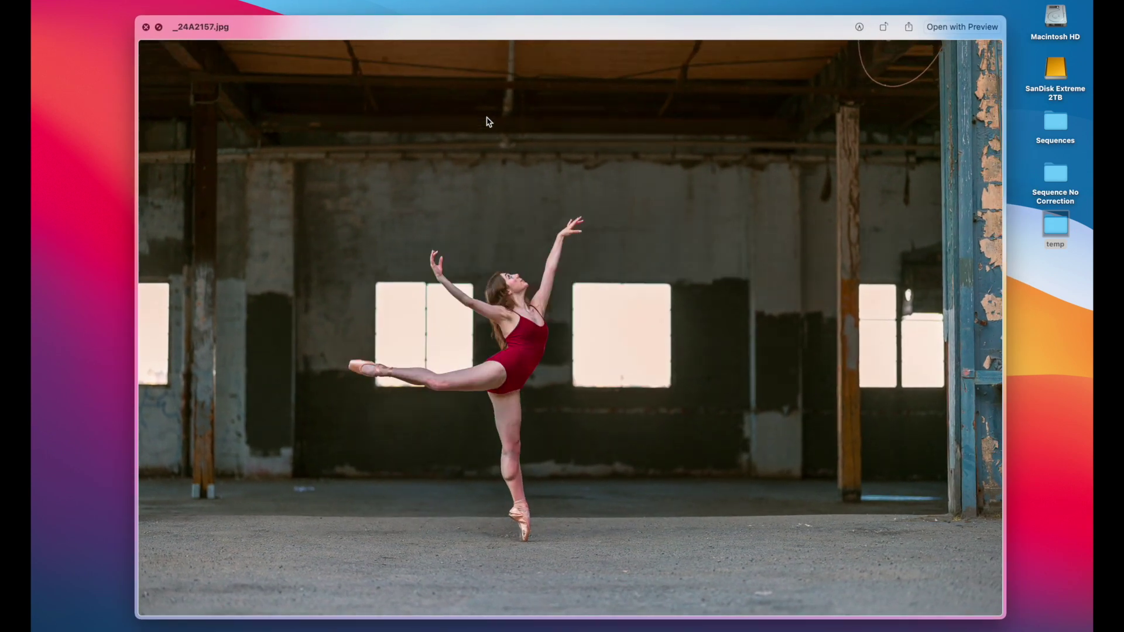
pyautogui.press('Down')
pyautogui.press('Down')
pyautogui.press('Down')
pyautogui.press('Down')
pyautogui.press('Down')
pyautogui.press('Down')
pyautogui.press('Down')
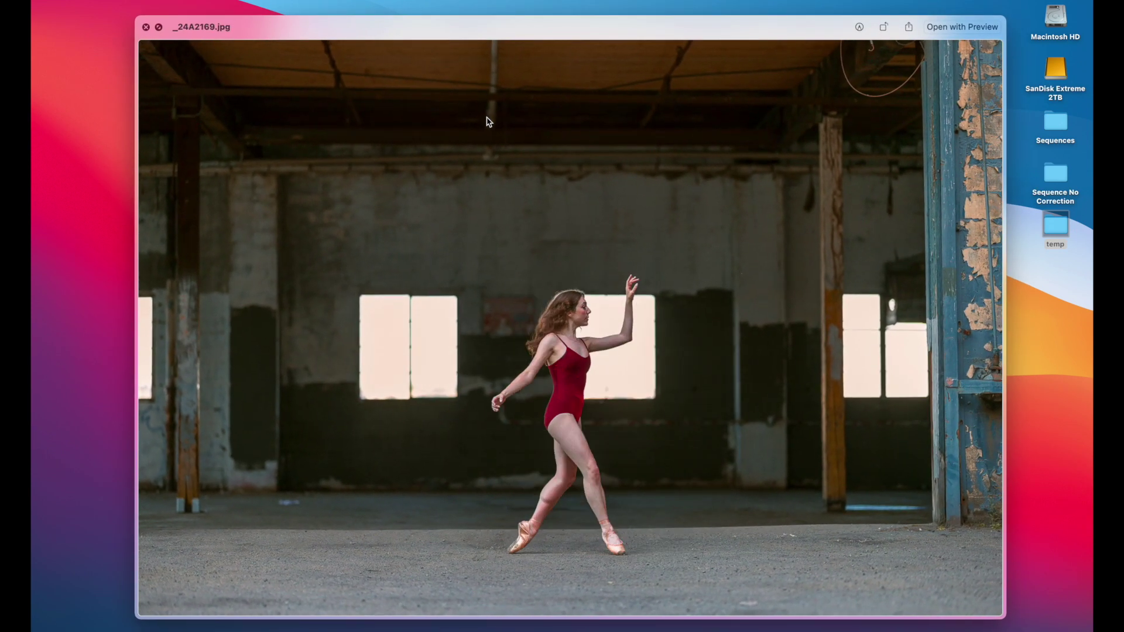
pyautogui.press('space')
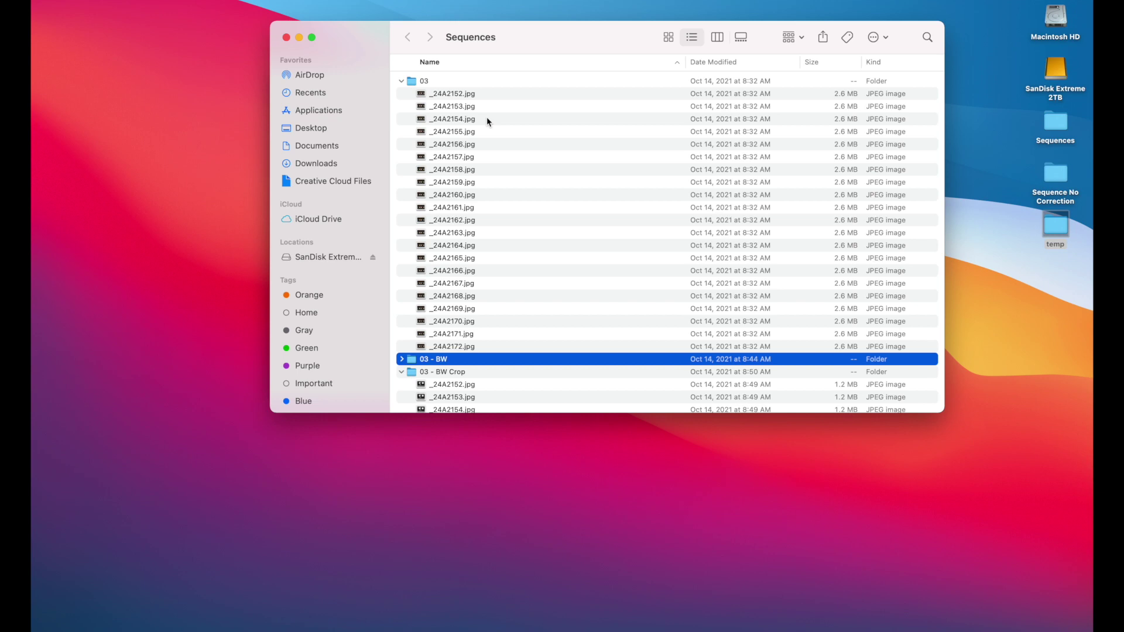
# Quick Look through the black-and-white frames in 03 - BW
pyautogui.press('Down')
pyautogui.press('space')
pyautogui.press('Down')
pyautogui.press('Down')
pyautogui.press('Down')
pyautogui.press('Down')
pyautogui.press('Down')
pyautogui.press('Down')
pyautogui.press('Down')
pyautogui.press('Down')
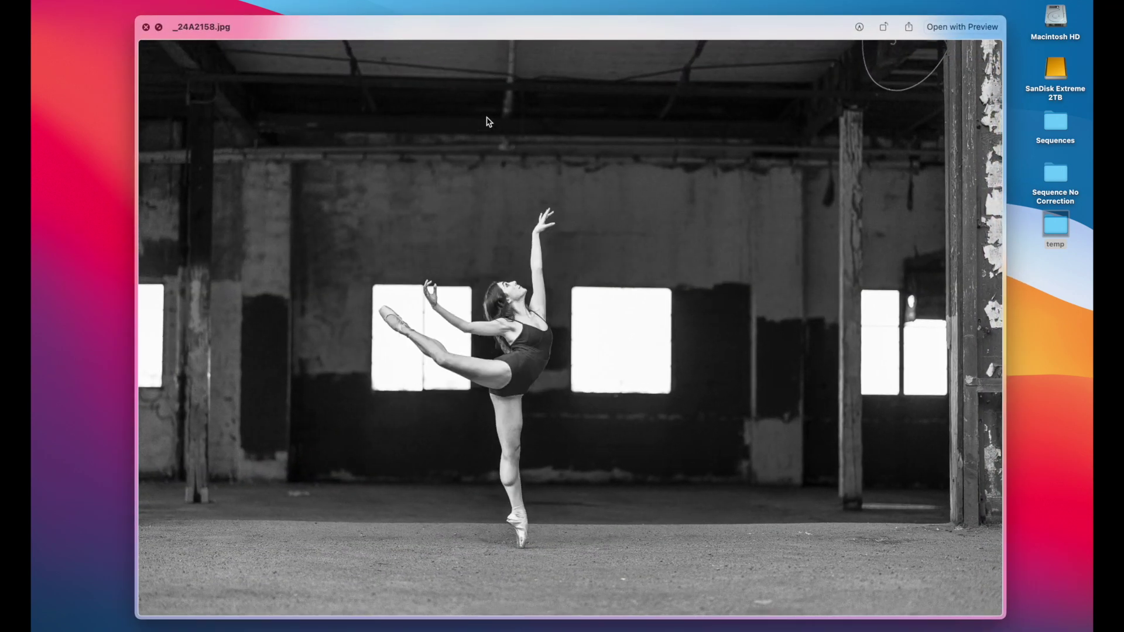
pyautogui.press('Up')
pyautogui.press('Up')
pyautogui.press('Up')
pyautogui.press('Up')
pyautogui.press('Up')
pyautogui.press('Up')
pyautogui.press('Up')
pyautogui.press('Up')
pyautogui.press('Up')
pyautogui.press('Up')
pyautogui.press('space')
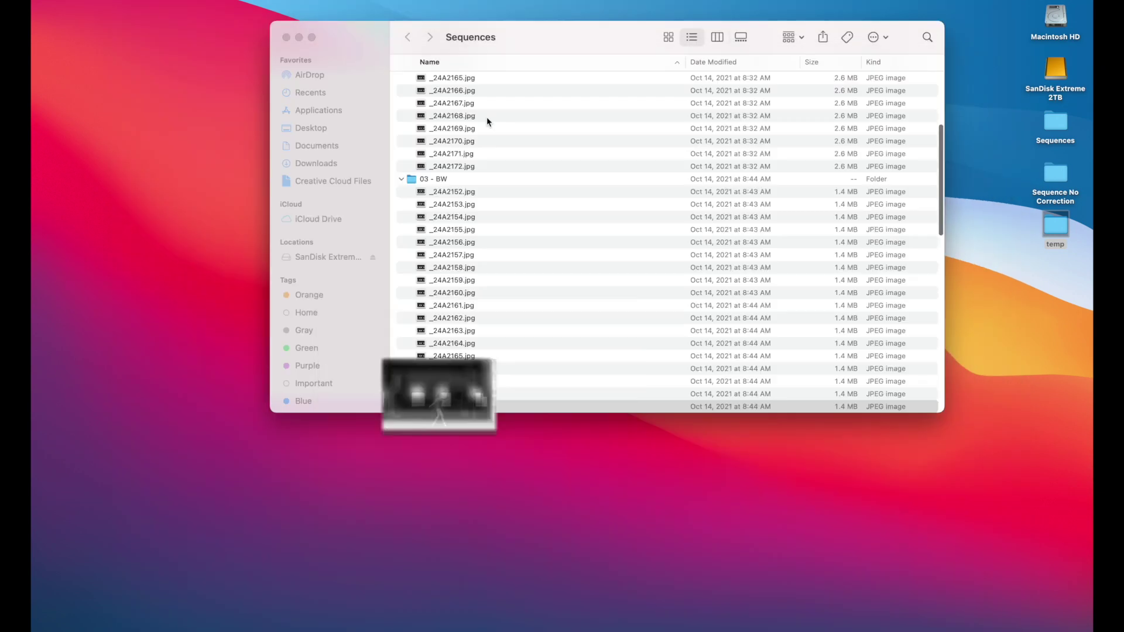
pyautogui.press('Down')
pyautogui.press('Down')
pyautogui.press('Down')
pyautogui.press('Down')
pyautogui.press('space')
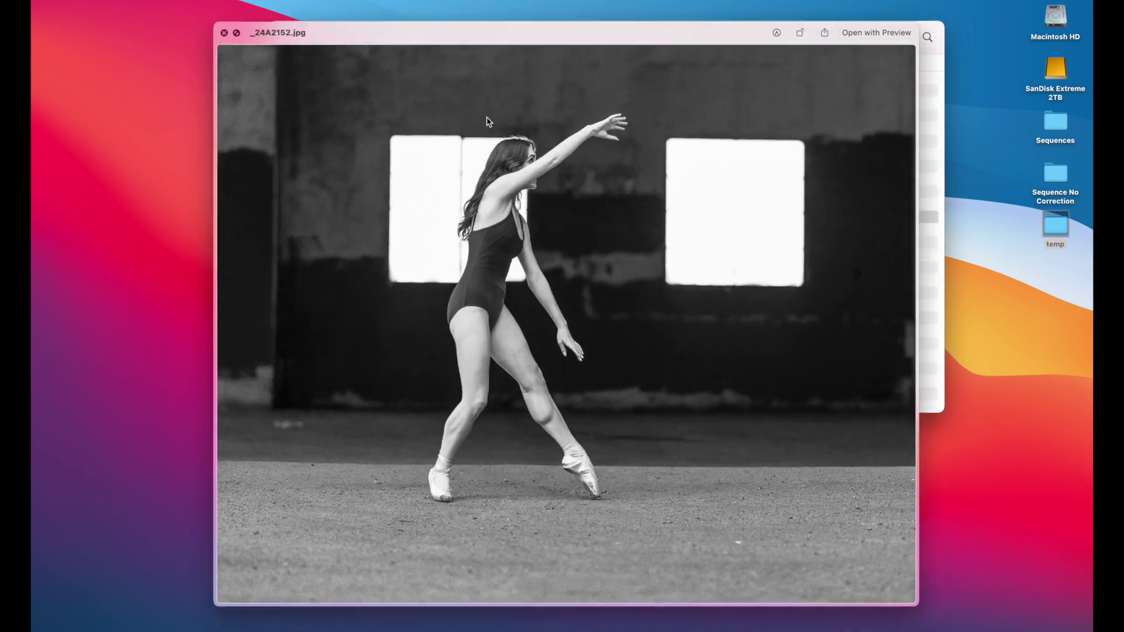
pyautogui.press('Down')
pyautogui.press('Down')
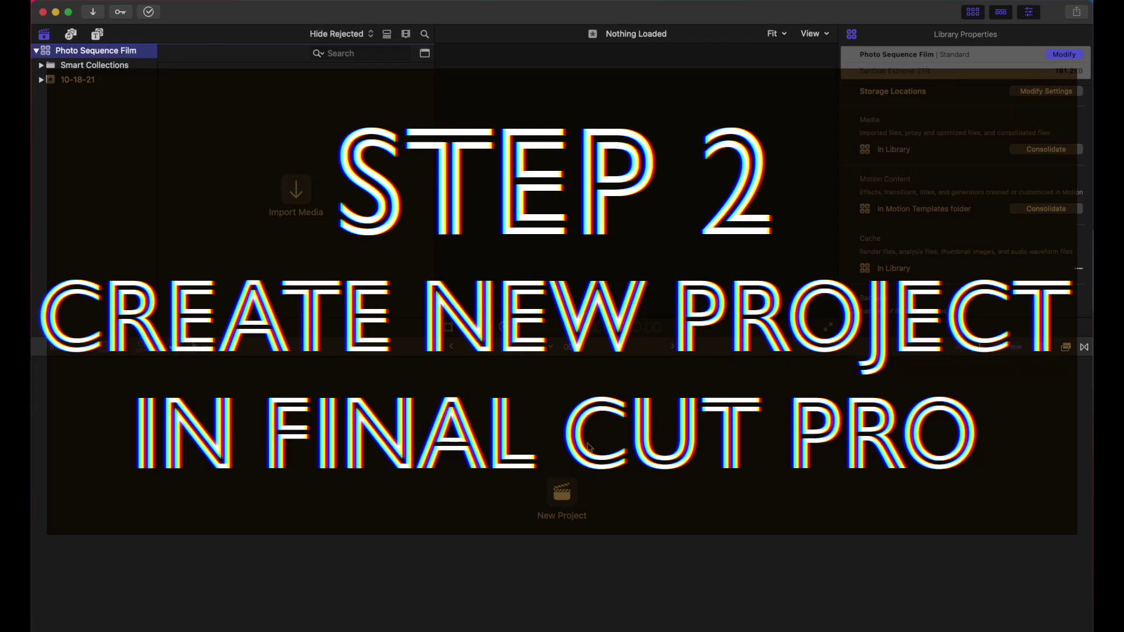
# Start a new project named Photo Sequence with Custom video format at 1080 x 1350
pyautogui.click(566, 495)
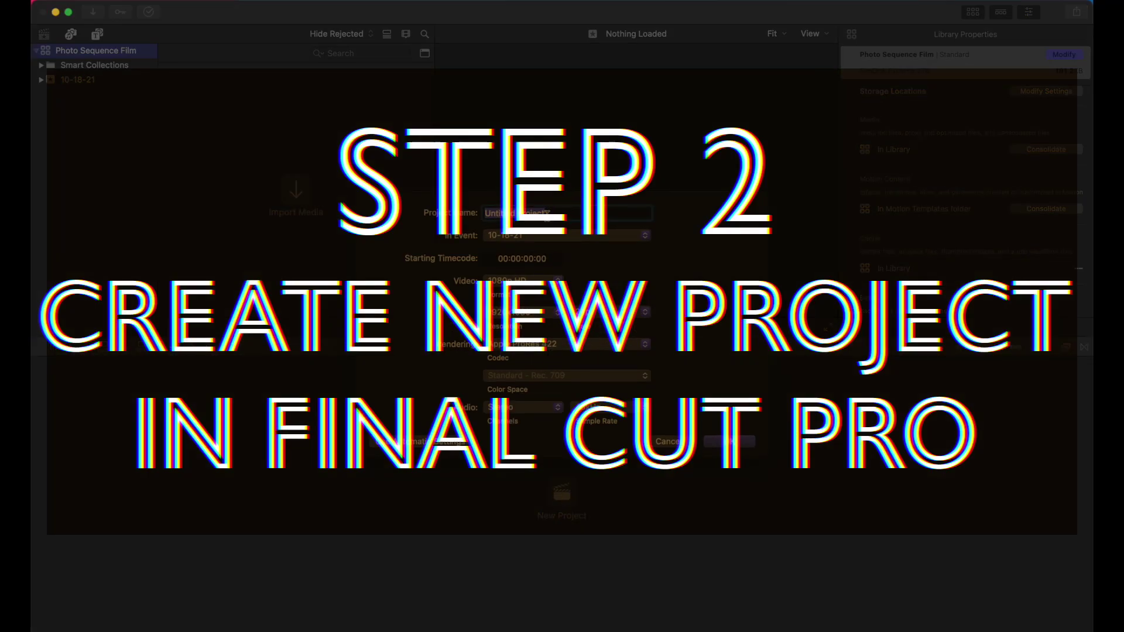
pyautogui.write('P')
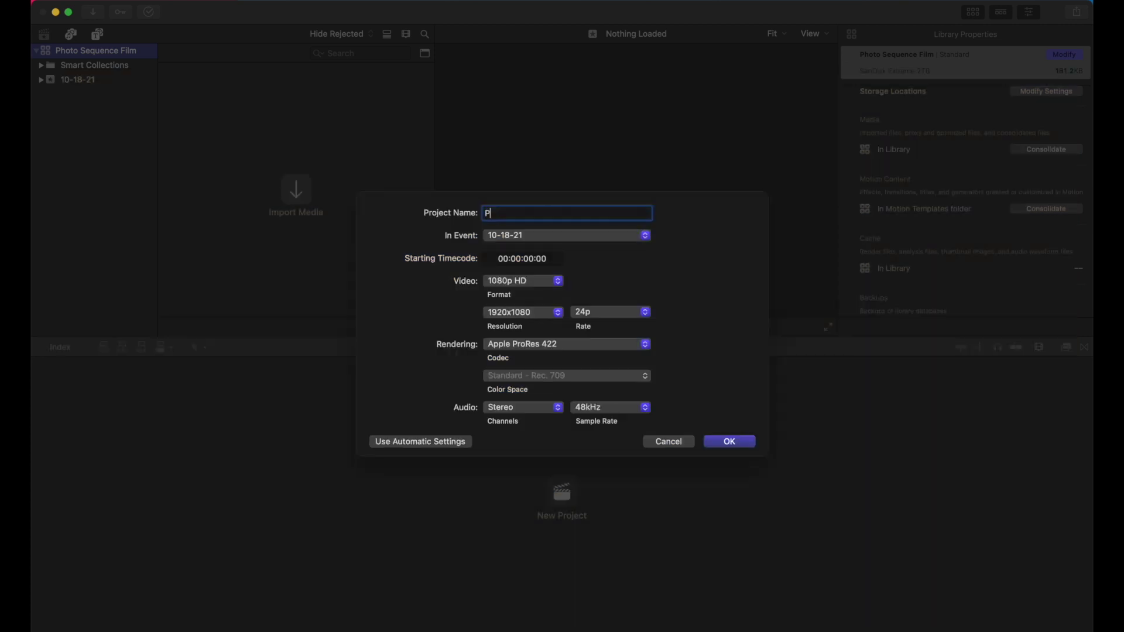
pyautogui.write('hoto Sequence')
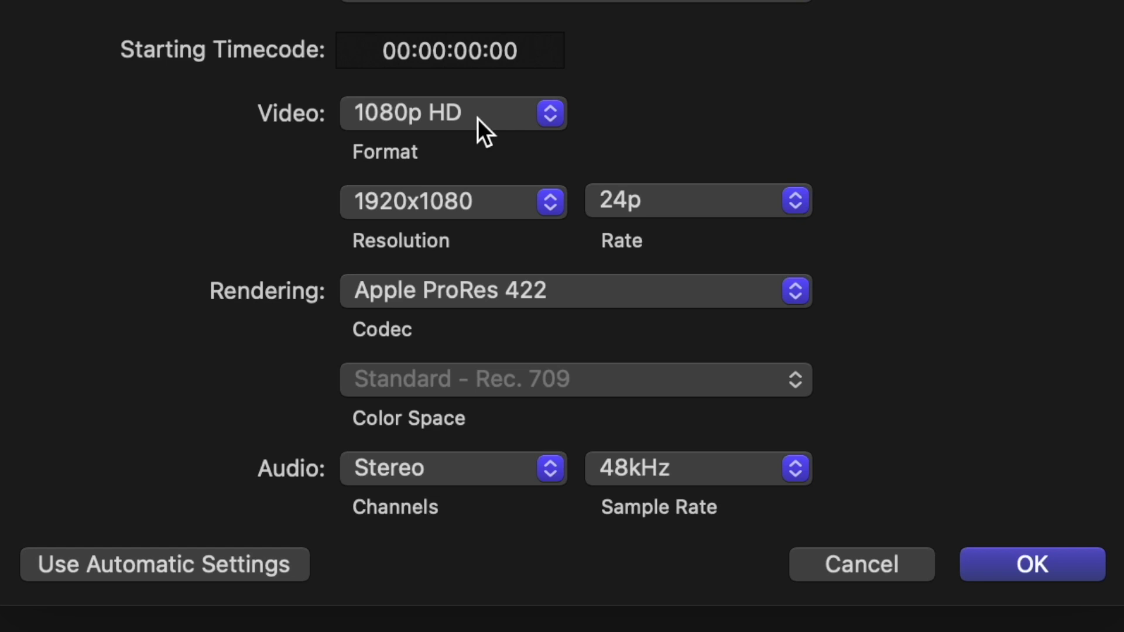
pyautogui.click(478, 118)
pyautogui.click(498, 604)
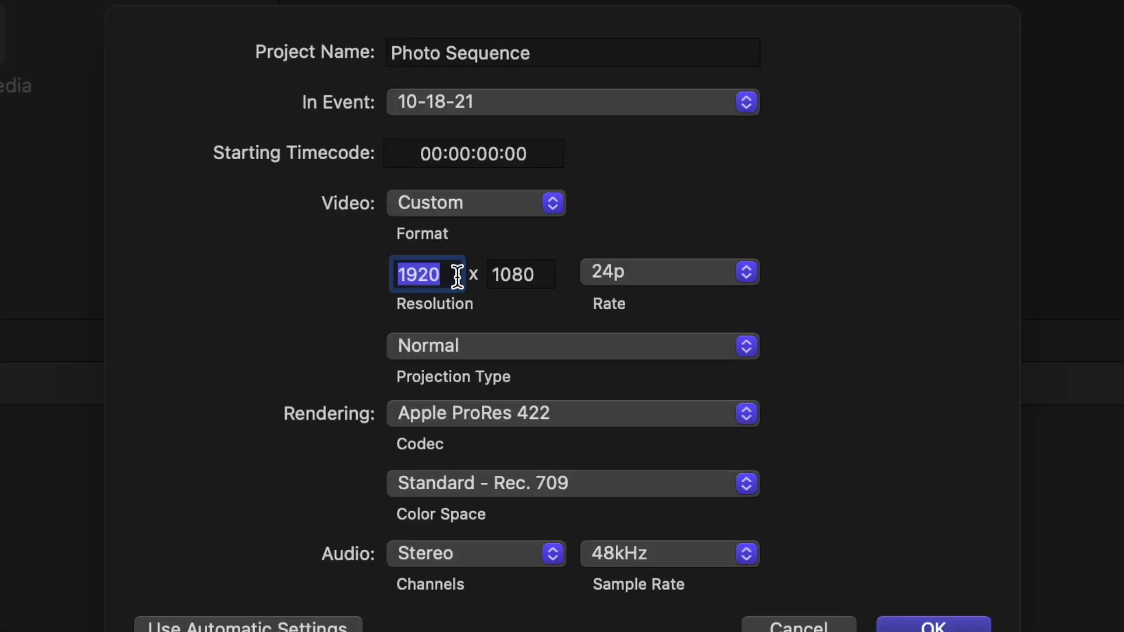
pyautogui.write('135')
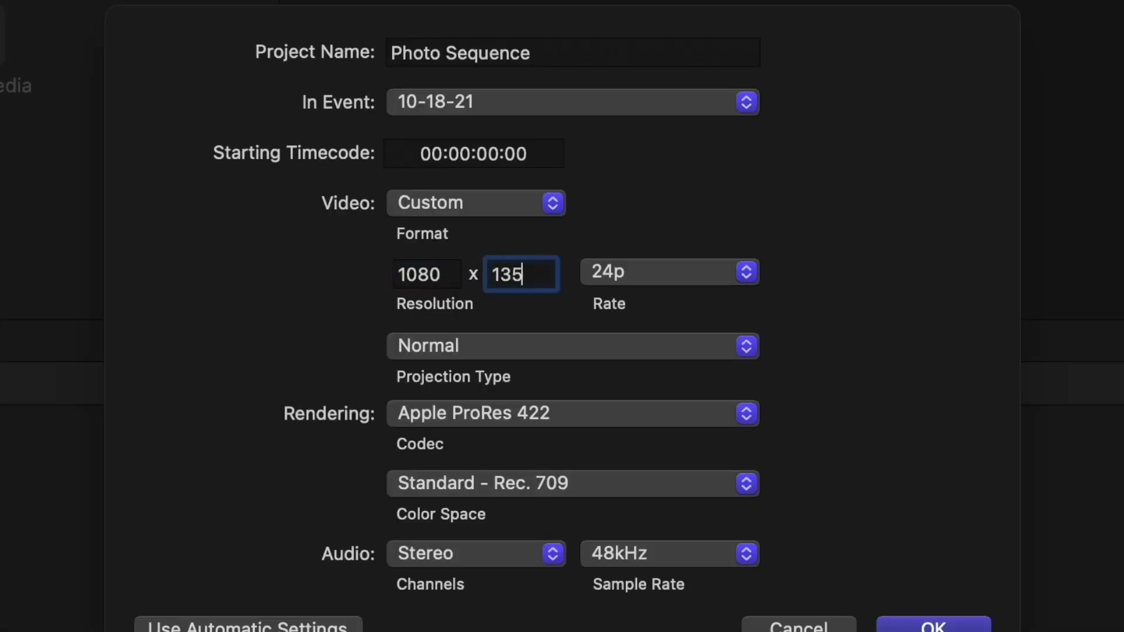
pyautogui.write('0')
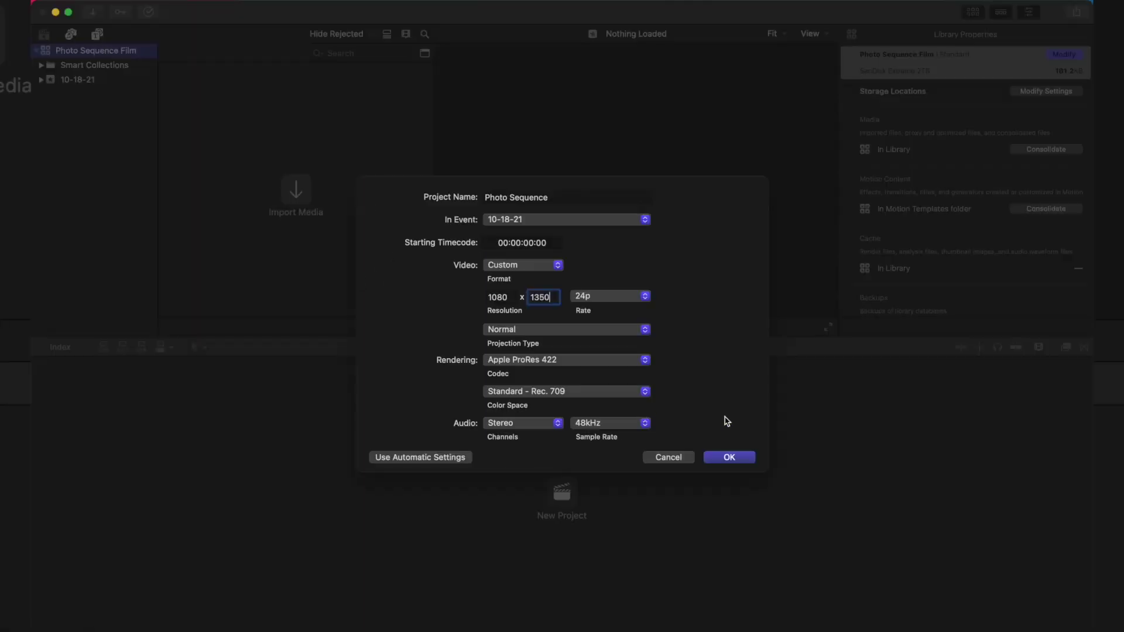
# Create the project and place all 21 JPEGs from folder 03 into its timeline
pyautogui.click(730, 458)
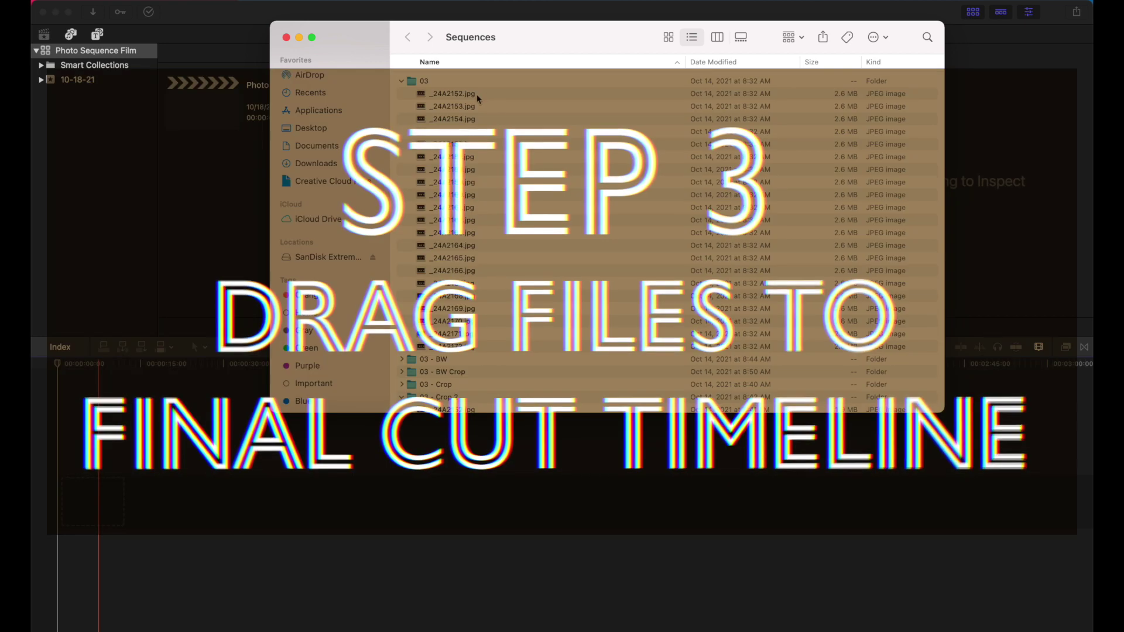
pyautogui.click(474, 93)
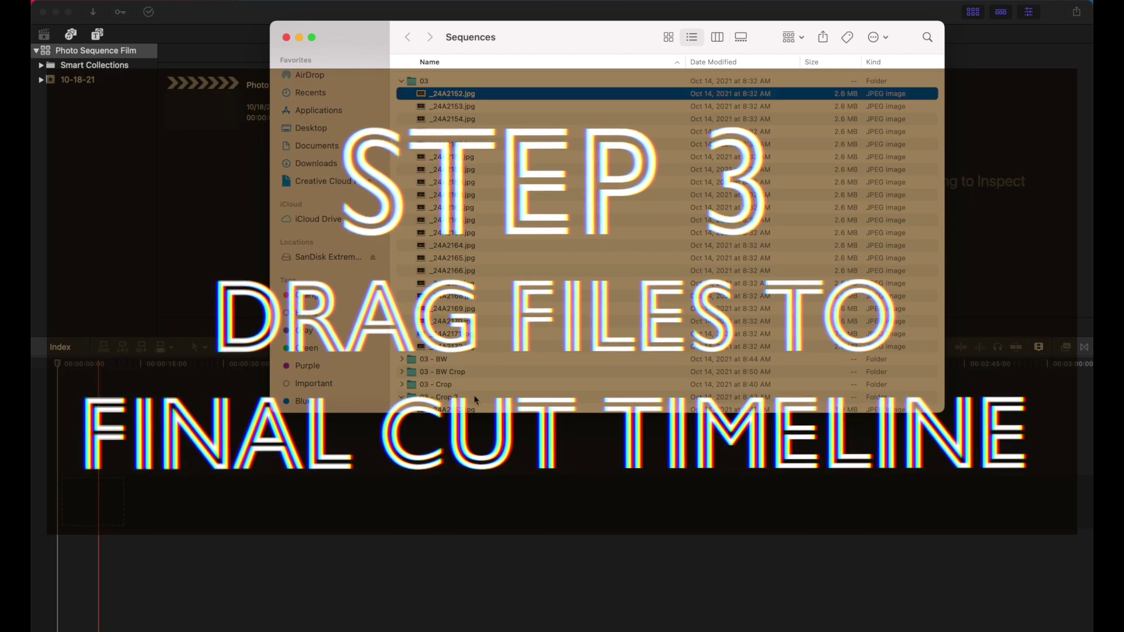
pyautogui.keyDown('shift'); pyautogui.click(463, 346); pyautogui.keyUp('shift')
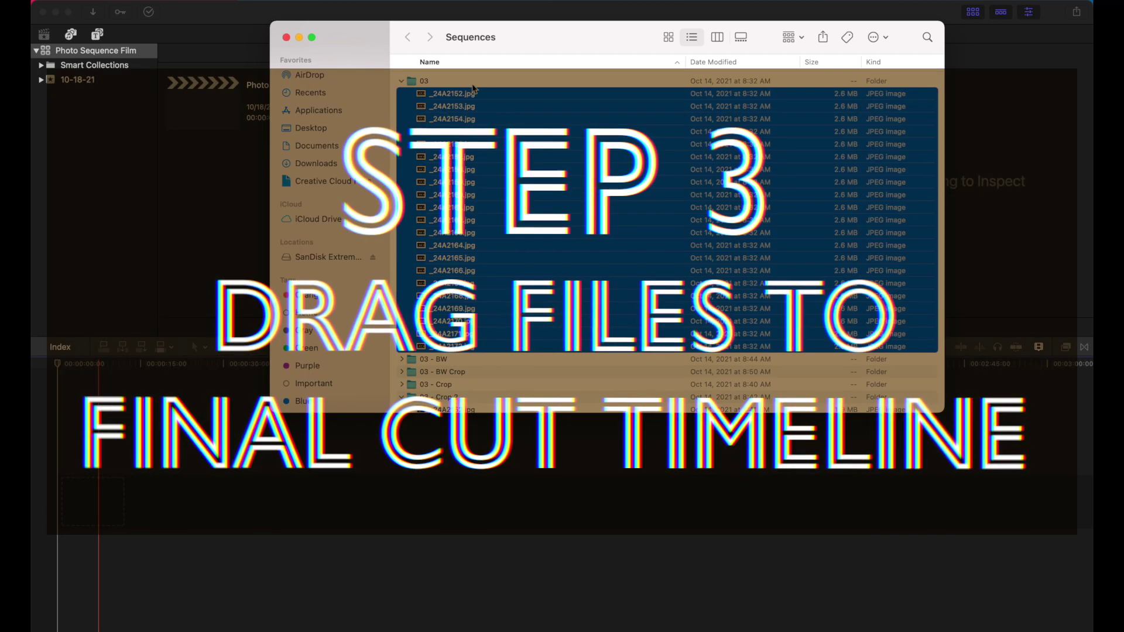
pyautogui.moveTo(473, 89); pyautogui.dragTo(80, 447)
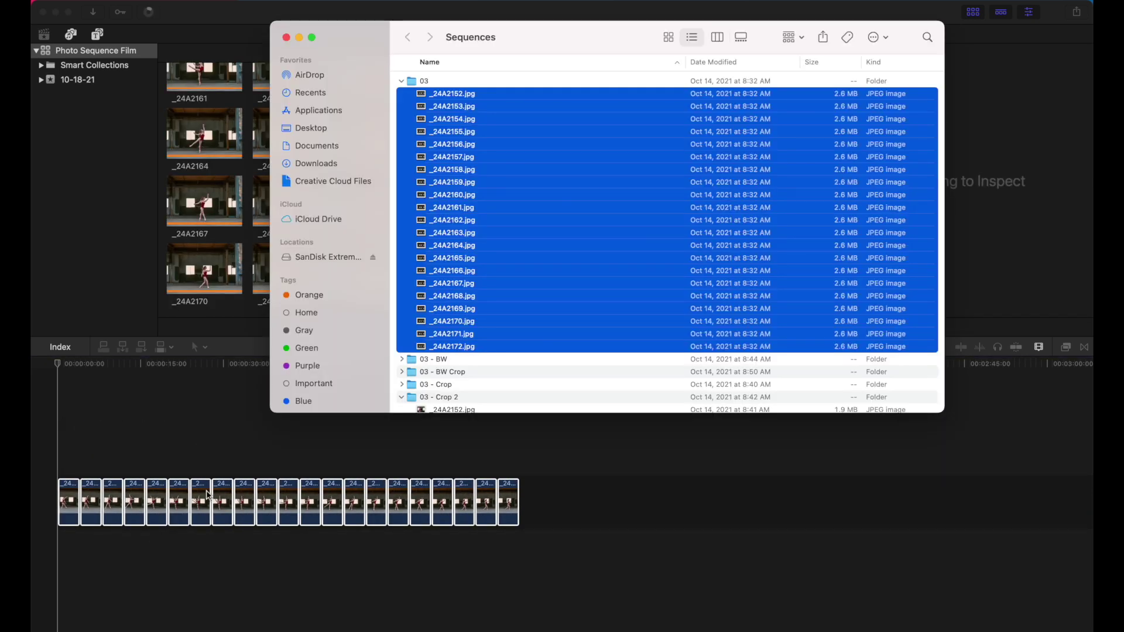
# Select all 21 photo clips in the timeline and bring up their shortcut menu
pyautogui.click(208, 494)
pyautogui.press('cmd+a')
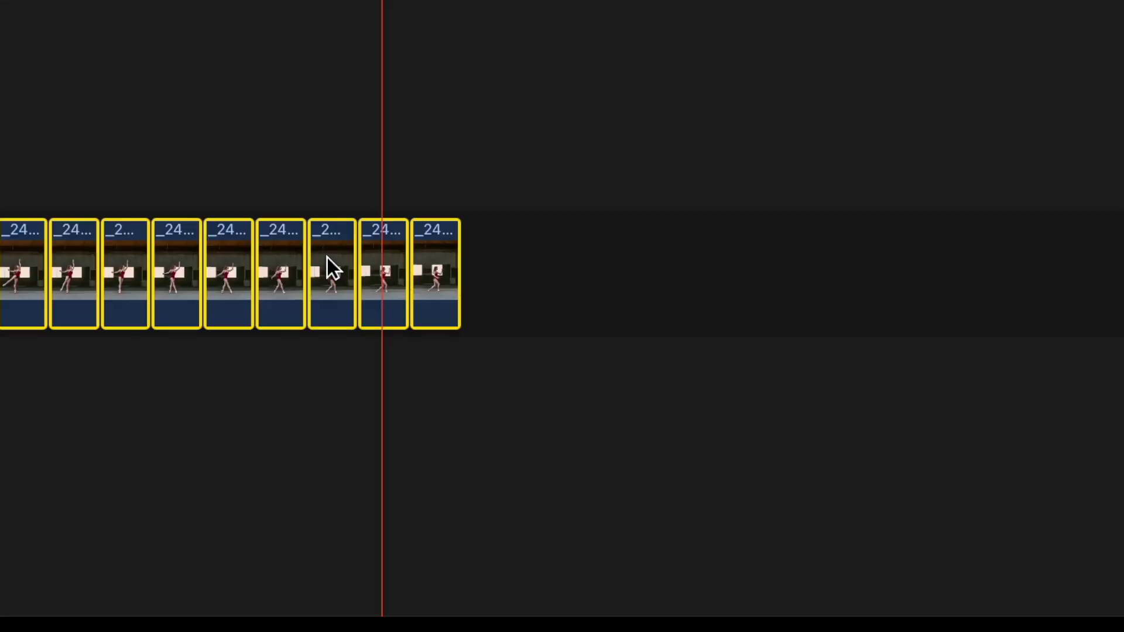
pyautogui.rightClick(331, 261)
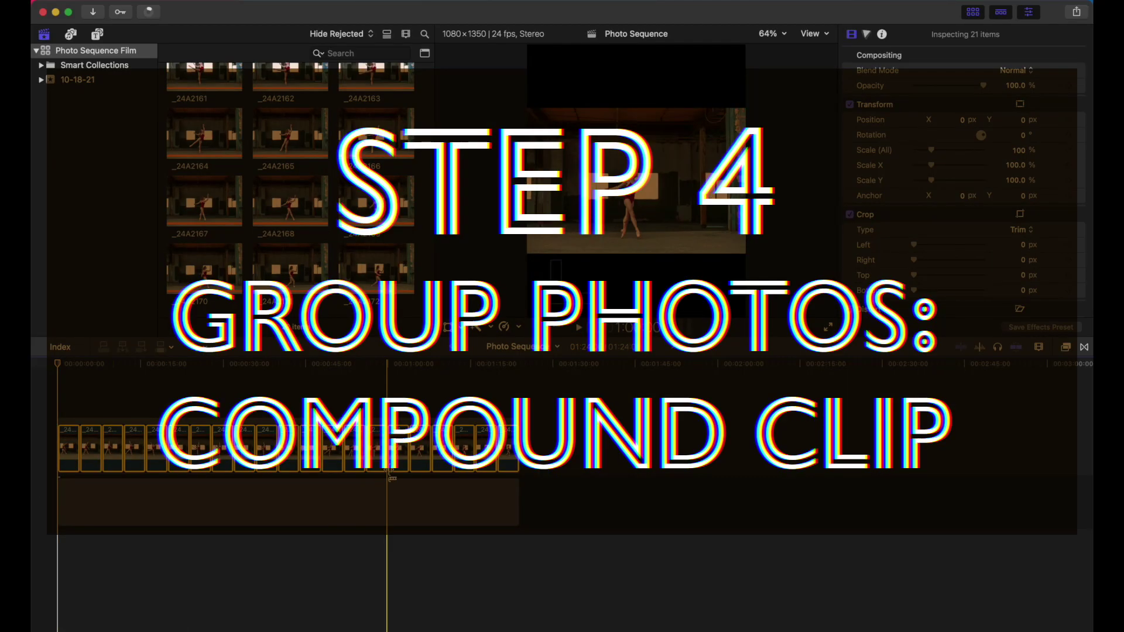
# Group the selected clips into a compound clip named Photo Sequence Clip
pyautogui.click(90, 13)
pyautogui.moveTo(234, 43)
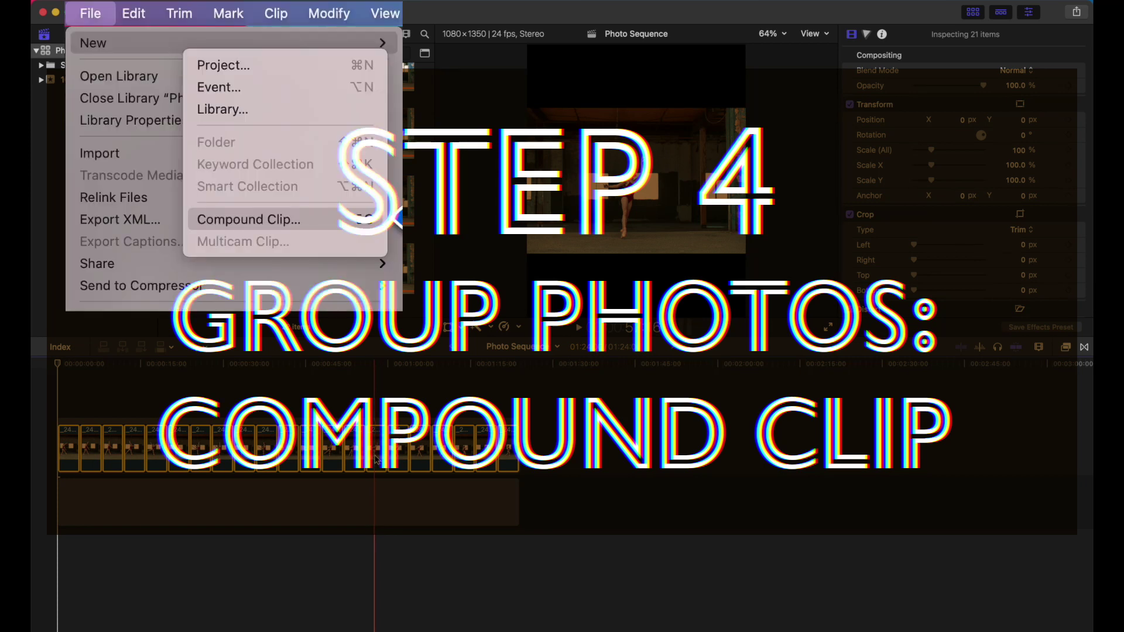
pyautogui.hotkey('alt', 'g')
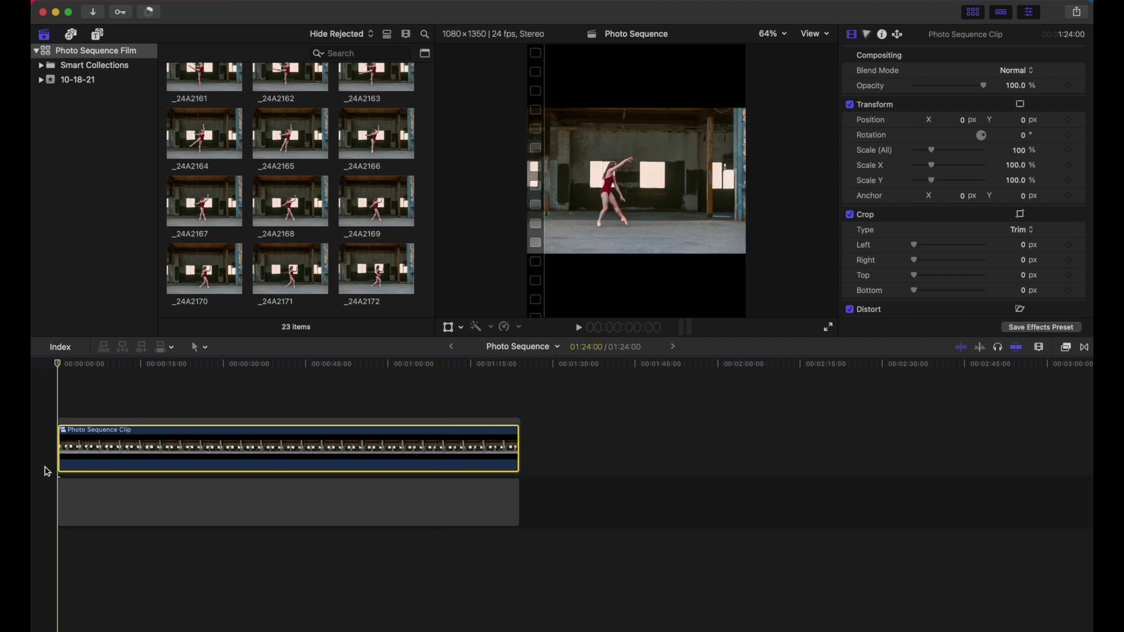
# Enlarge the viewer and browser area and zoom the timeline to fit Photo Sequence Clip
pyautogui.moveTo(797, 340); pyautogui.dragTo(796, 411)
pyautogui.click(157, 487)
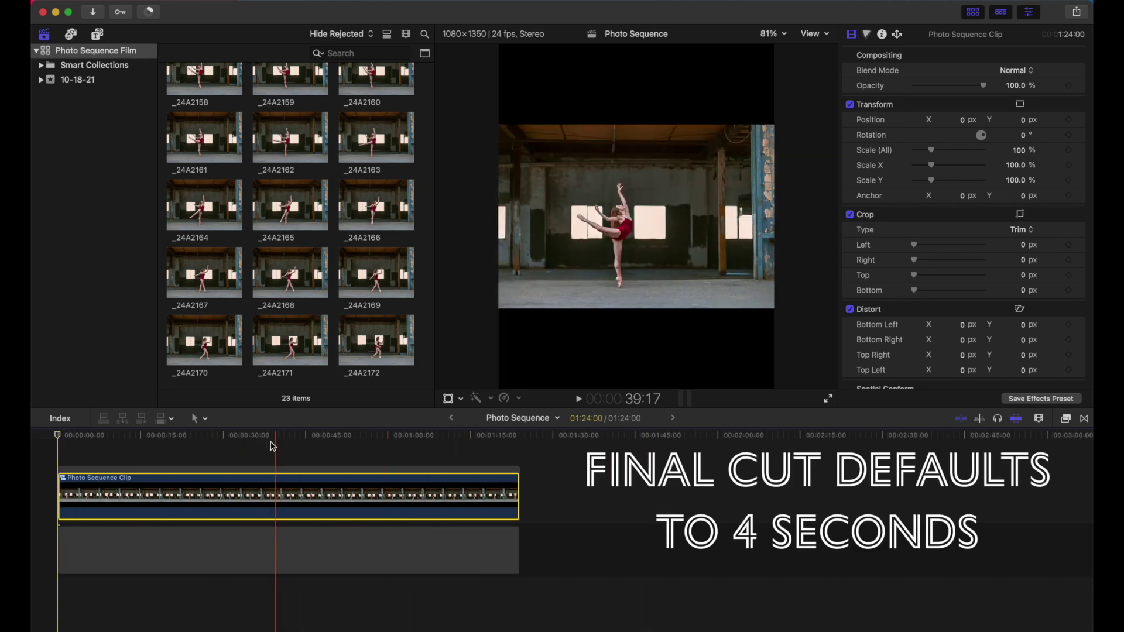
pyautogui.hotkey('shift', 'z')
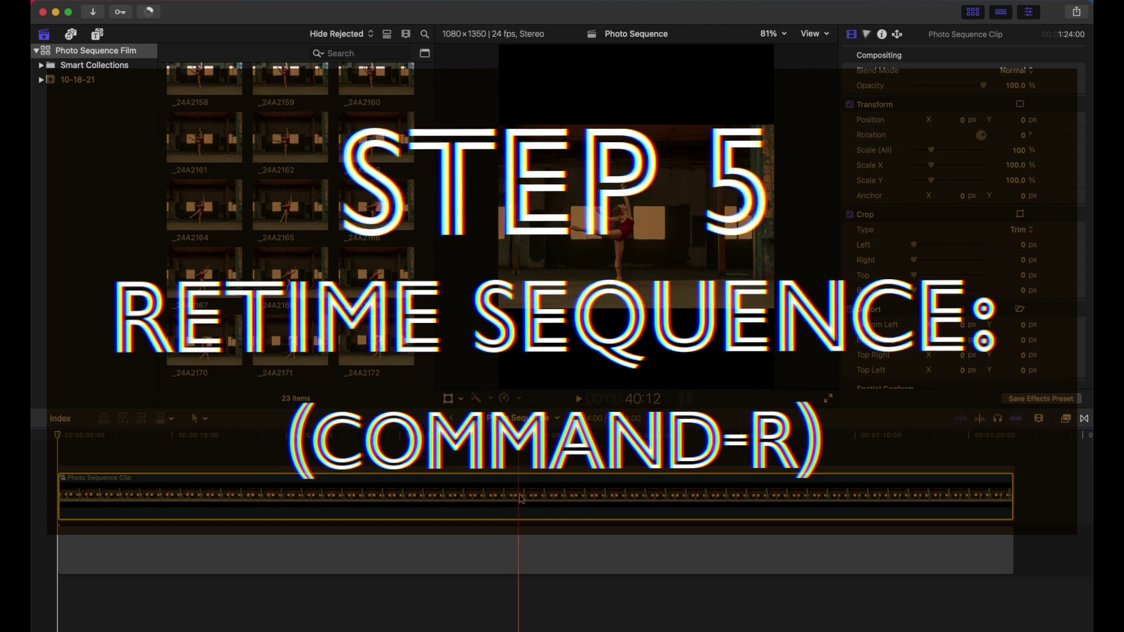
# Set a custom speed rate of 4000% on Photo Sequence Clip
pyautogui.press('super+r')
pyautogui.click(559, 469)
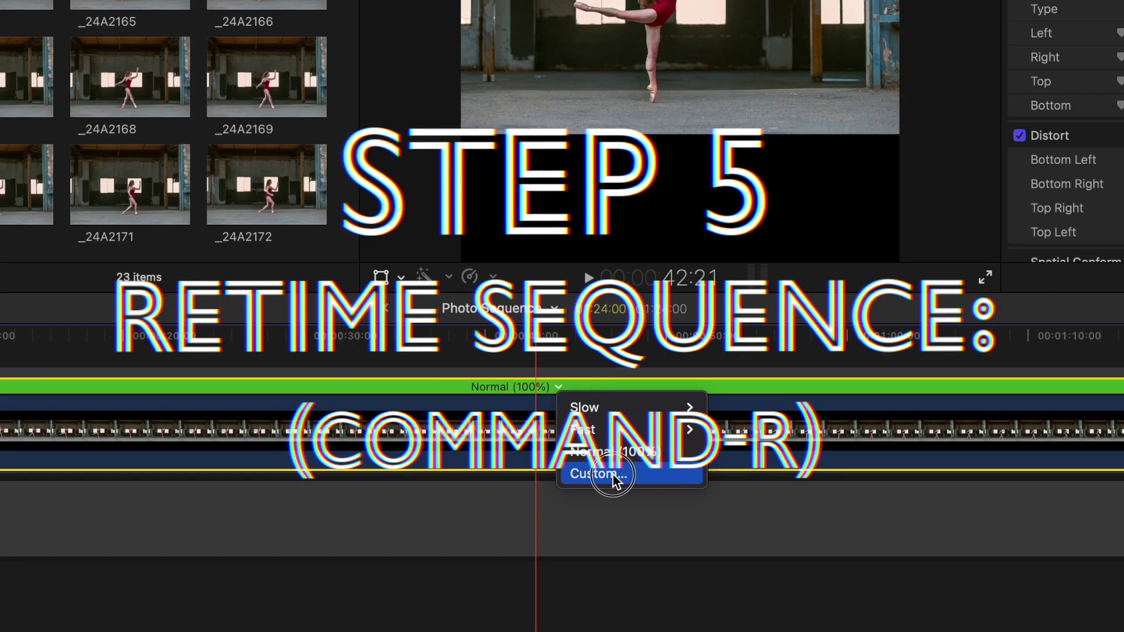
pyautogui.click(591, 522)
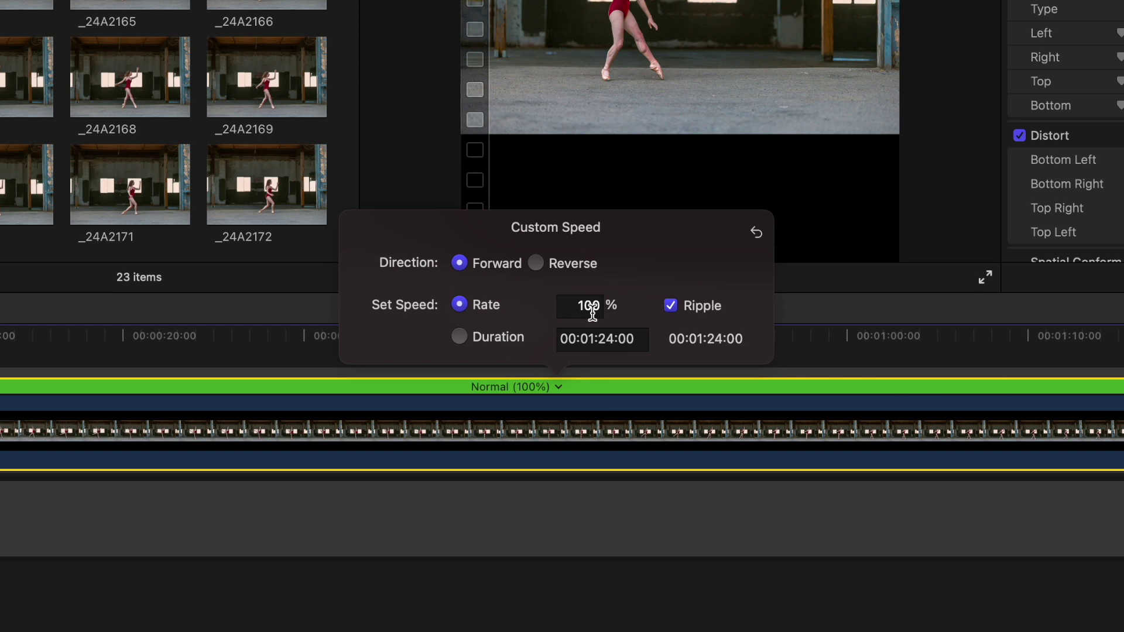
pyautogui.moveTo(592, 304); pyautogui.dragTo(552, 308)
pyautogui.write('400')
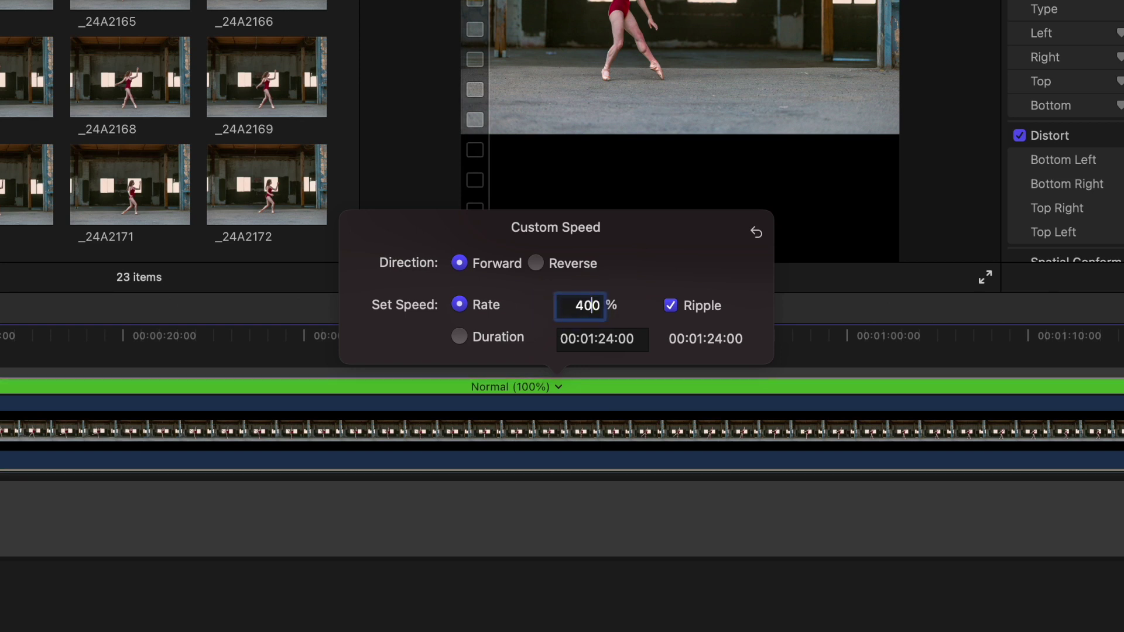
pyautogui.press('Return')
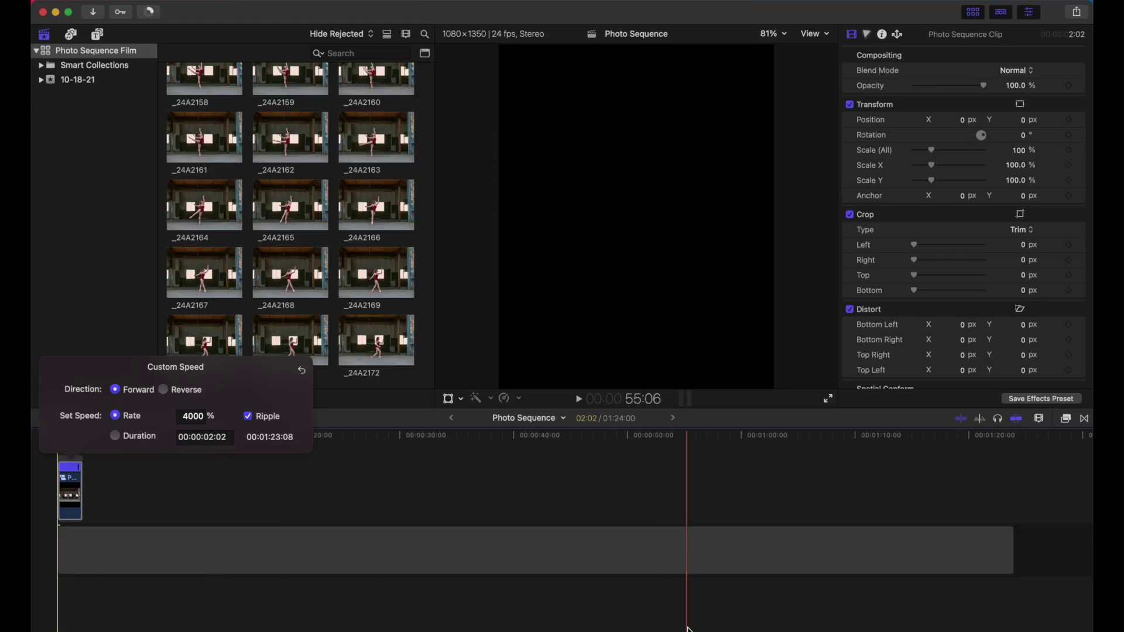
# Shorten the gap after the clip, fit the timeline, and play the retimed sequence
pyautogui.click(1016, 563)
pyautogui.moveTo(1016, 563); pyautogui.dragTo(113, 530)
pyautogui.hotkey('shift', 'z')
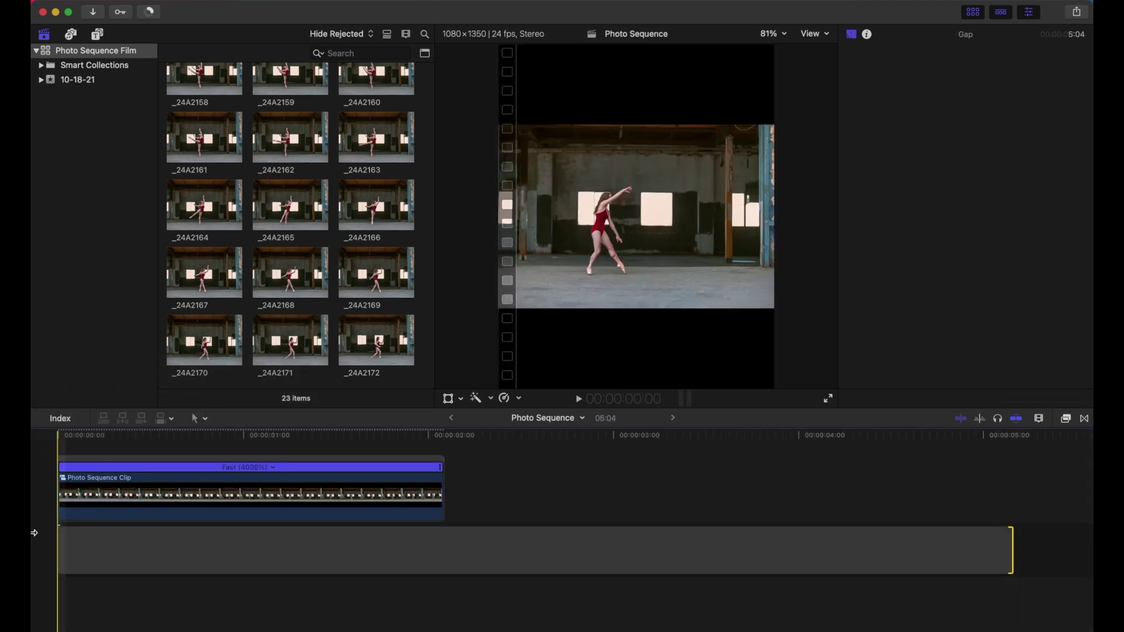
pyautogui.press('space')
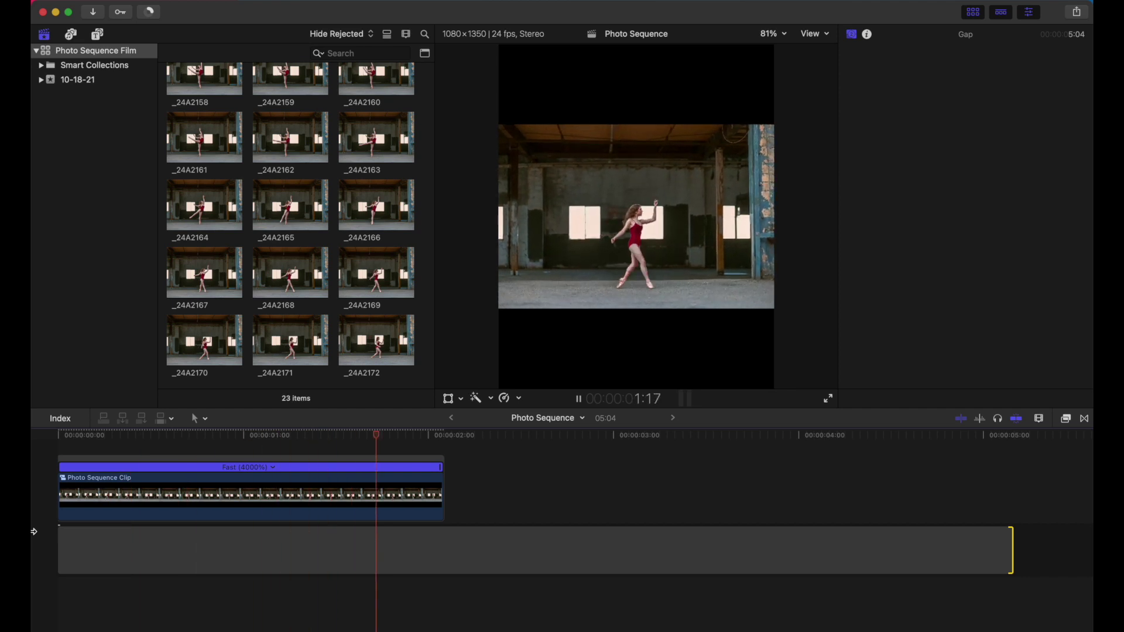
pyautogui.click(33, 547)
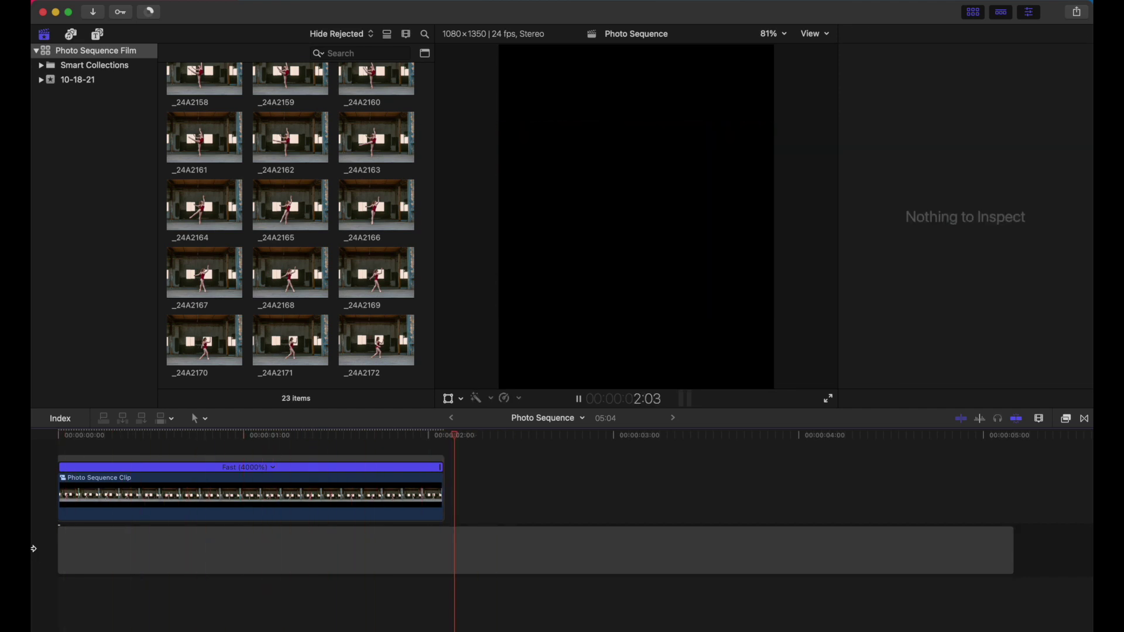
# Scale Photo Sequence Clip to 227% and position it at X 161 px, Y 104 px
pyautogui.press('space')
pyautogui.click(165, 498)
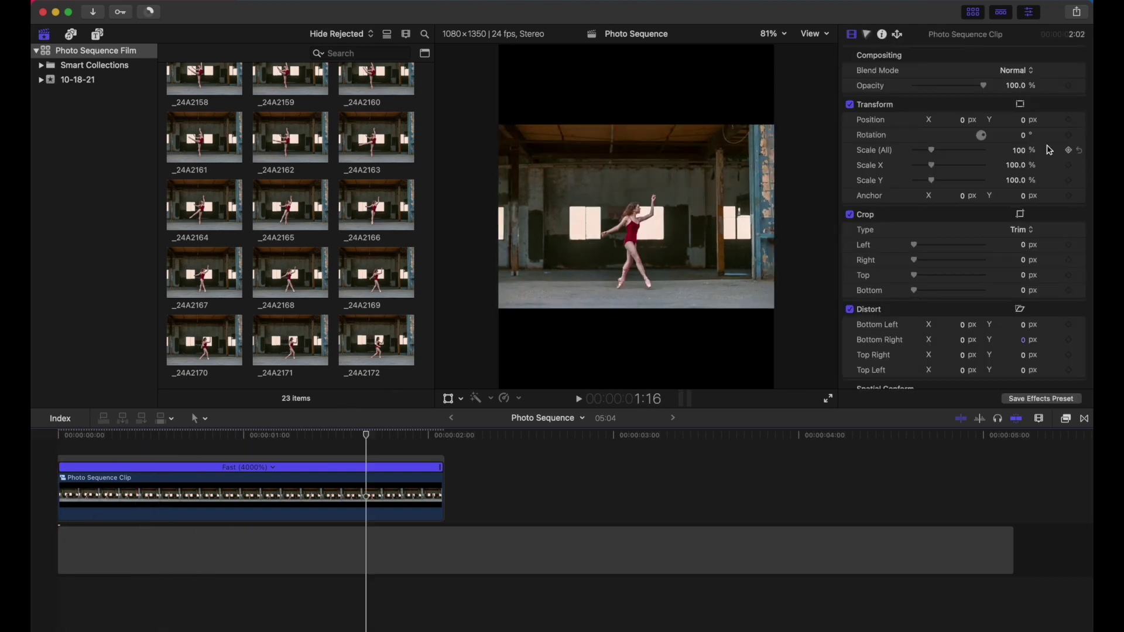
pyautogui.moveTo(1025, 151); pyautogui.dragTo(1018, 151)
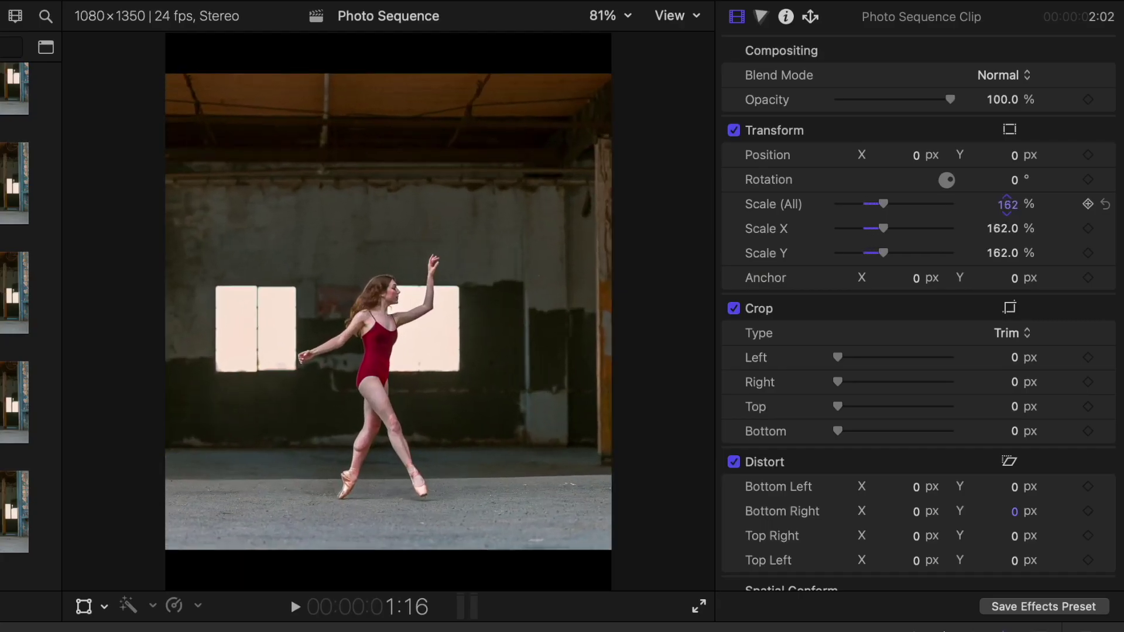
pyautogui.moveTo(1007, 204); pyautogui.dragTo(1009, 198)
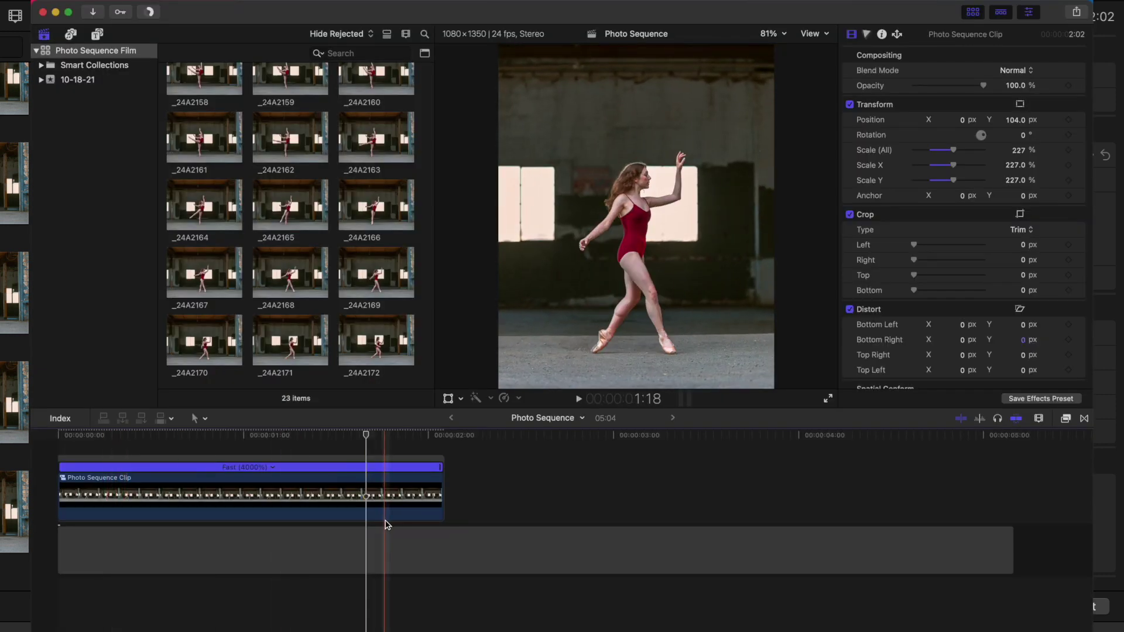
pyautogui.moveTo(961, 121); pyautogui.dragTo(951, 120)
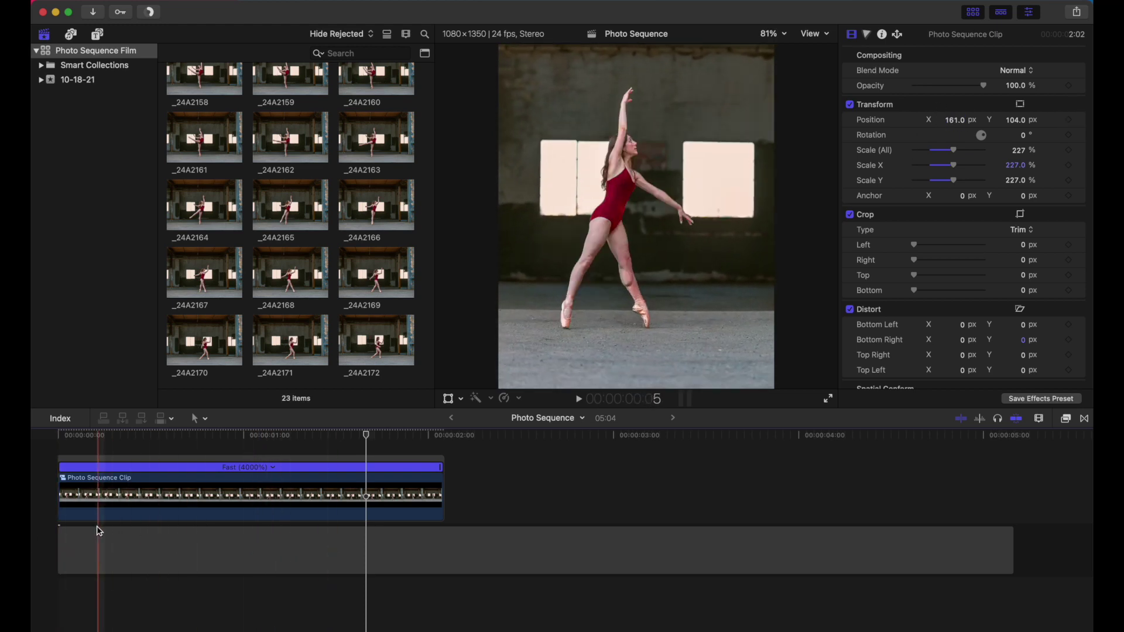
pyautogui.scroll(-2, 1030, 211)
pyautogui.scroll(2, 1030, 211)
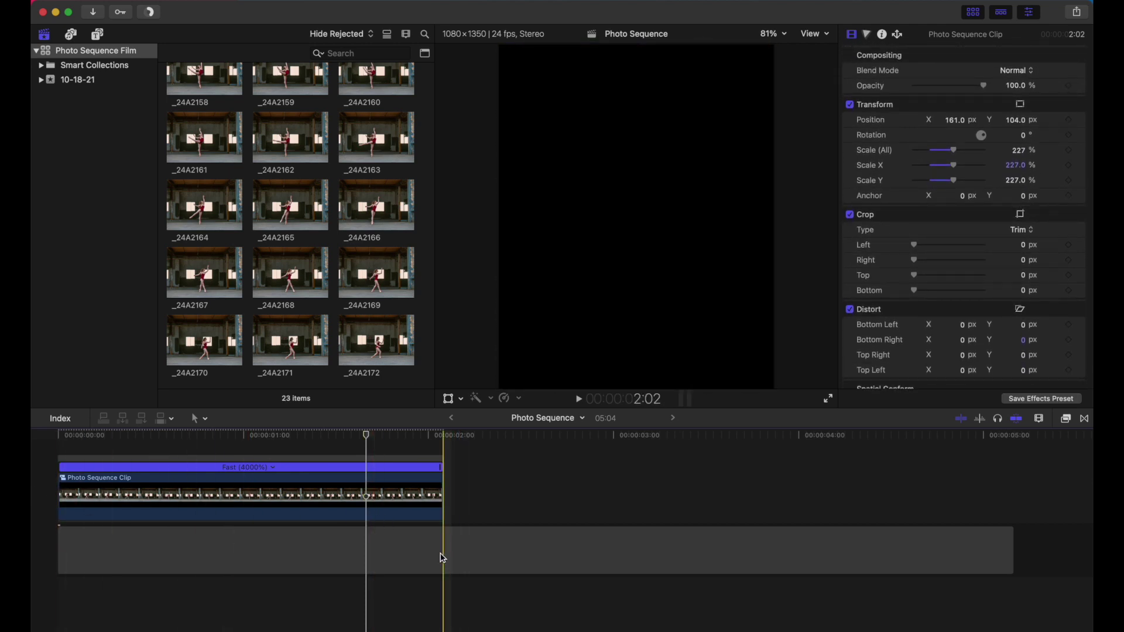
# Mark a range over the two-second clip and share it with the Apple Devices 1080p preset
pyautogui.press('r')
pyautogui.moveTo(446, 553); pyautogui.dragTo(183, 530)
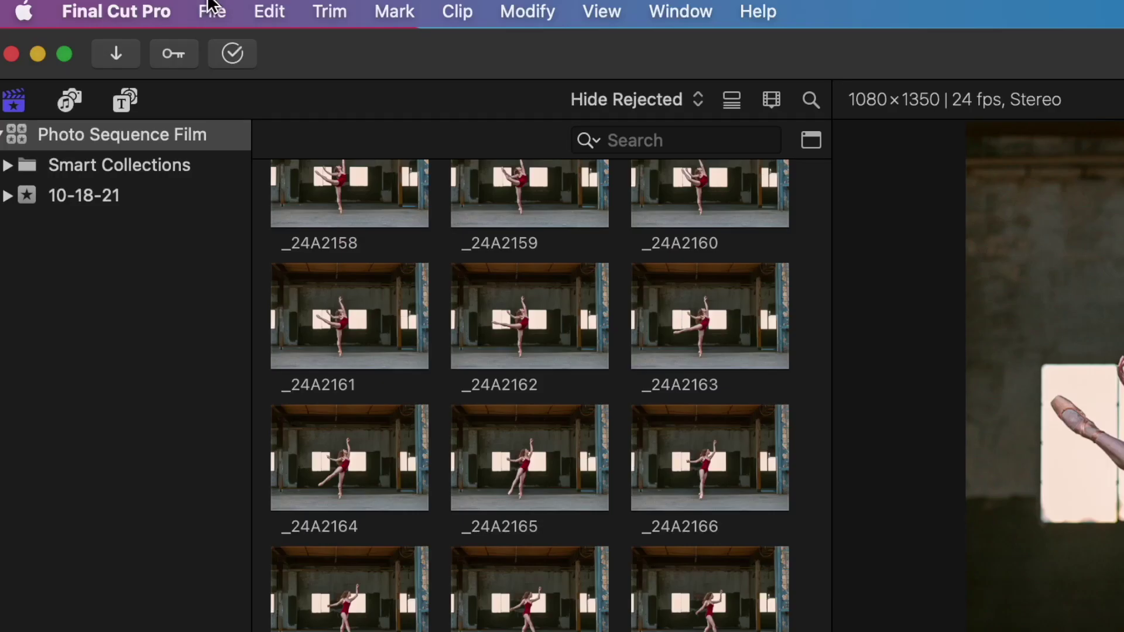
pyautogui.click(217, 11)
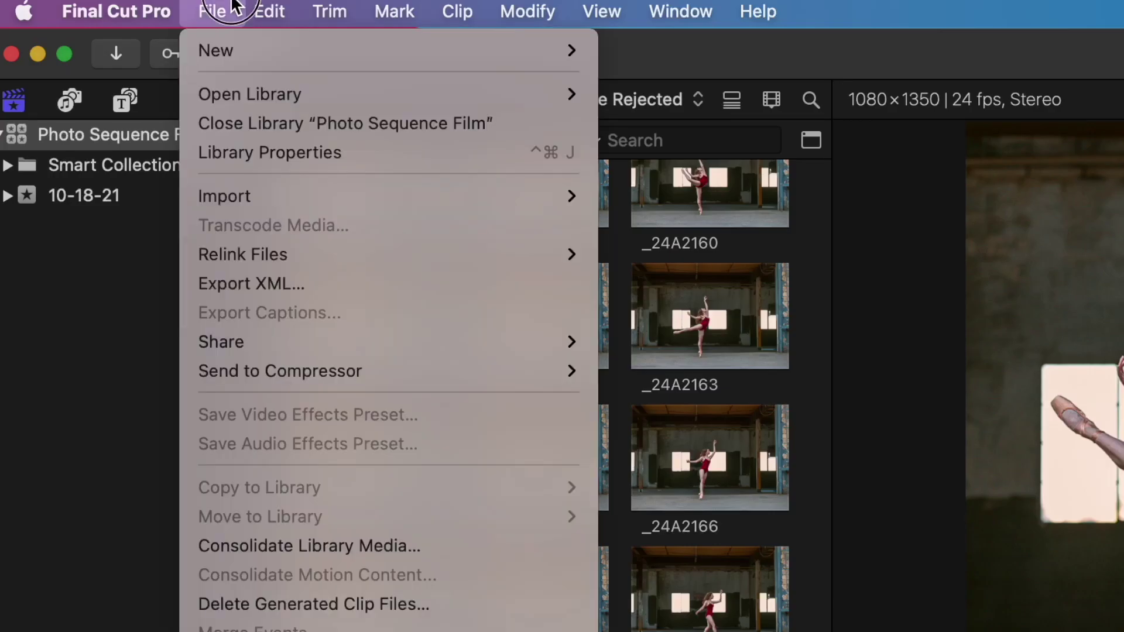
pyautogui.moveTo(378, 342)
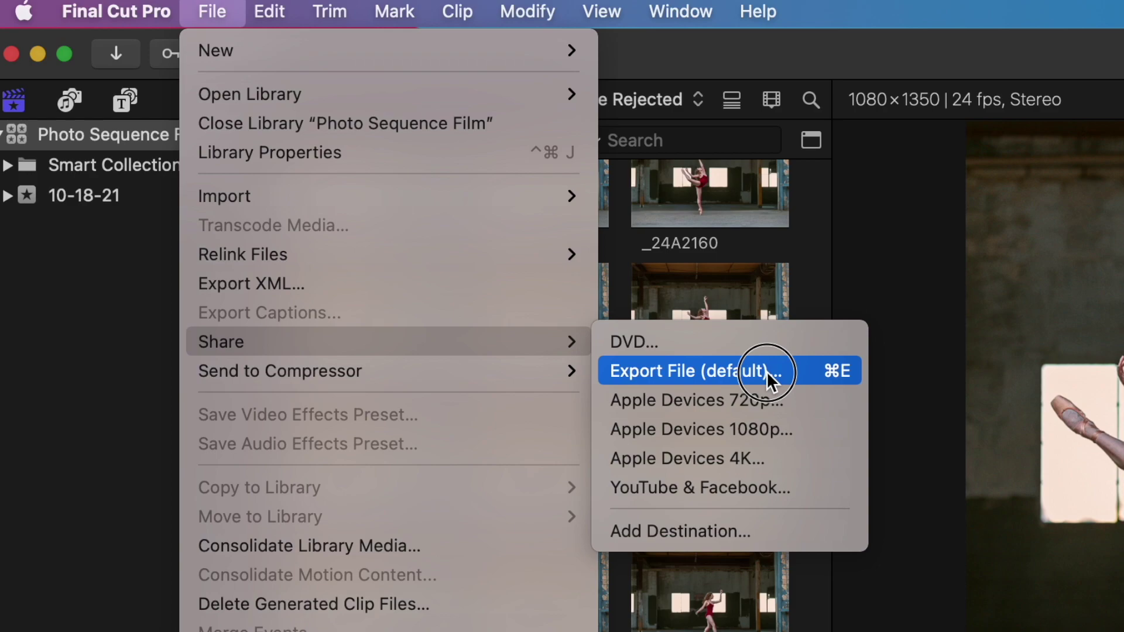
pyautogui.click(784, 429)
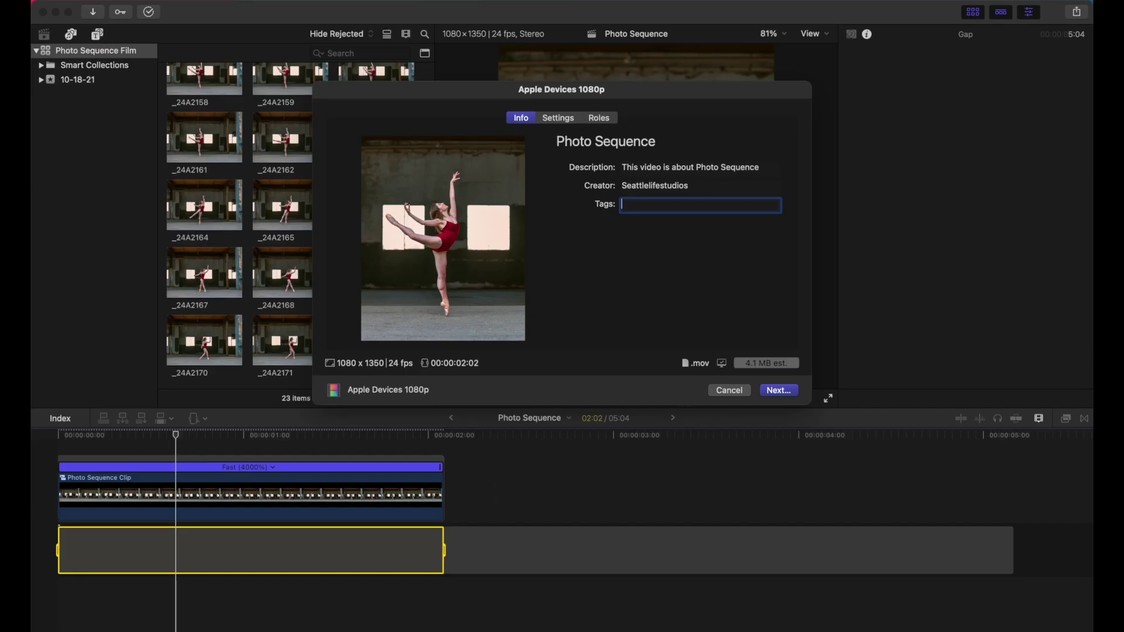
pyautogui.click(558, 117)
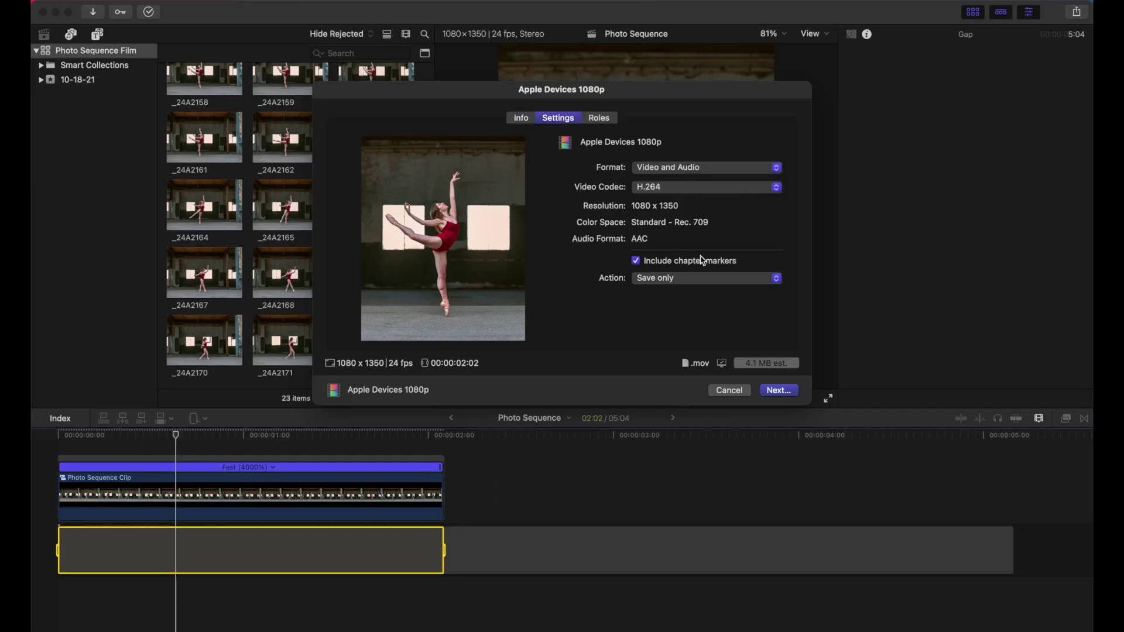
# Save the export as Photo Sequence Film on the Desktop
pyautogui.click(789, 396)
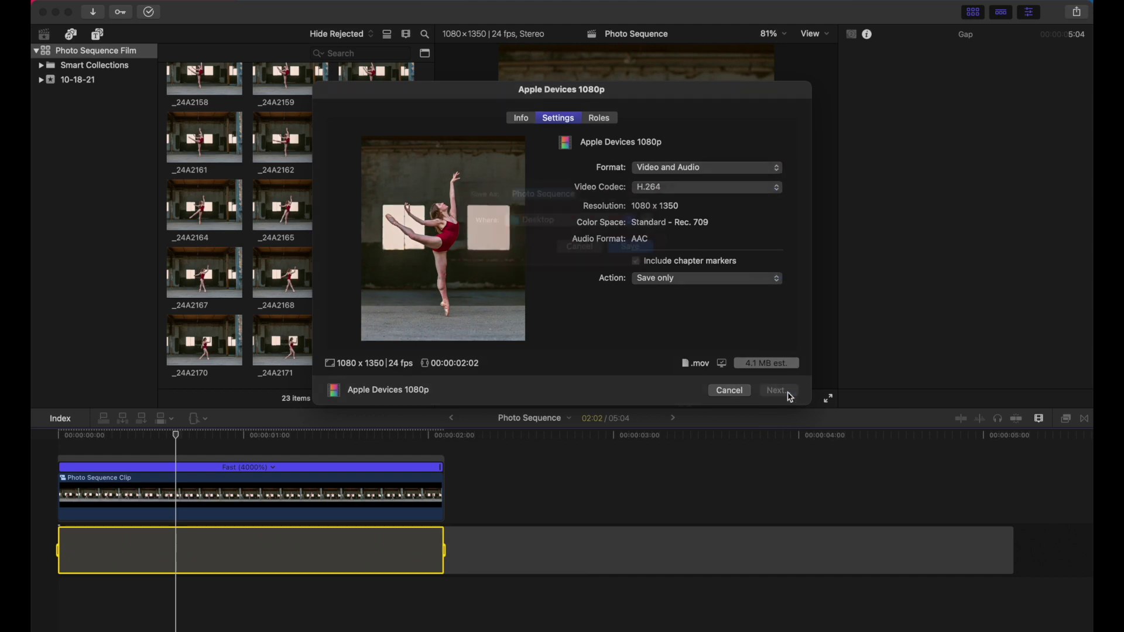
pyautogui.press('Right')
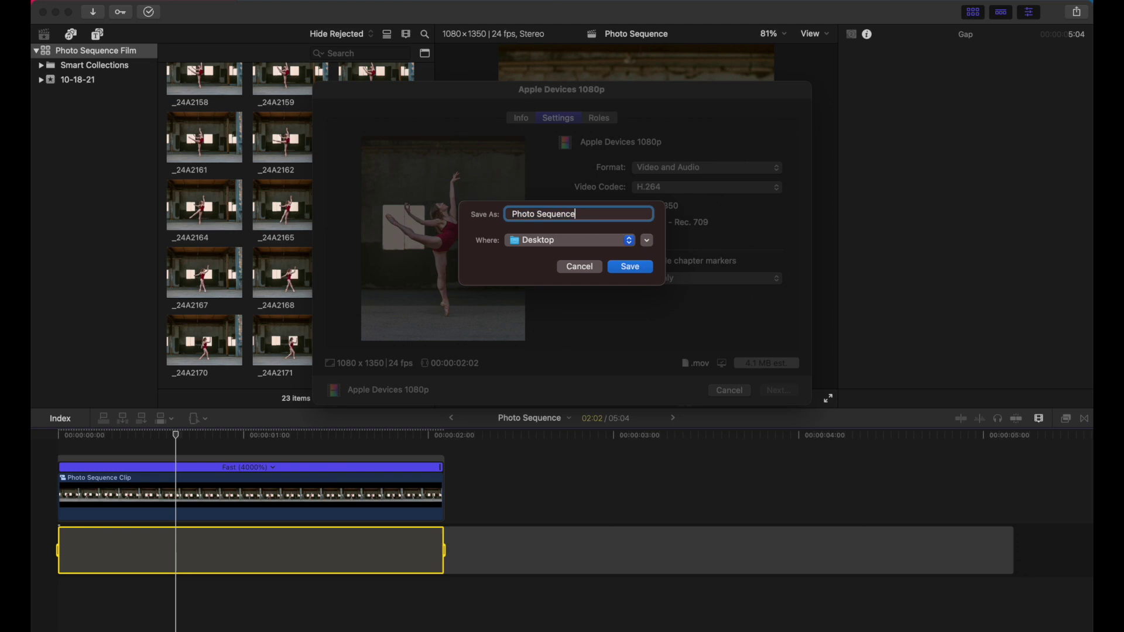
pyautogui.write('Film')
pyautogui.press('Return')
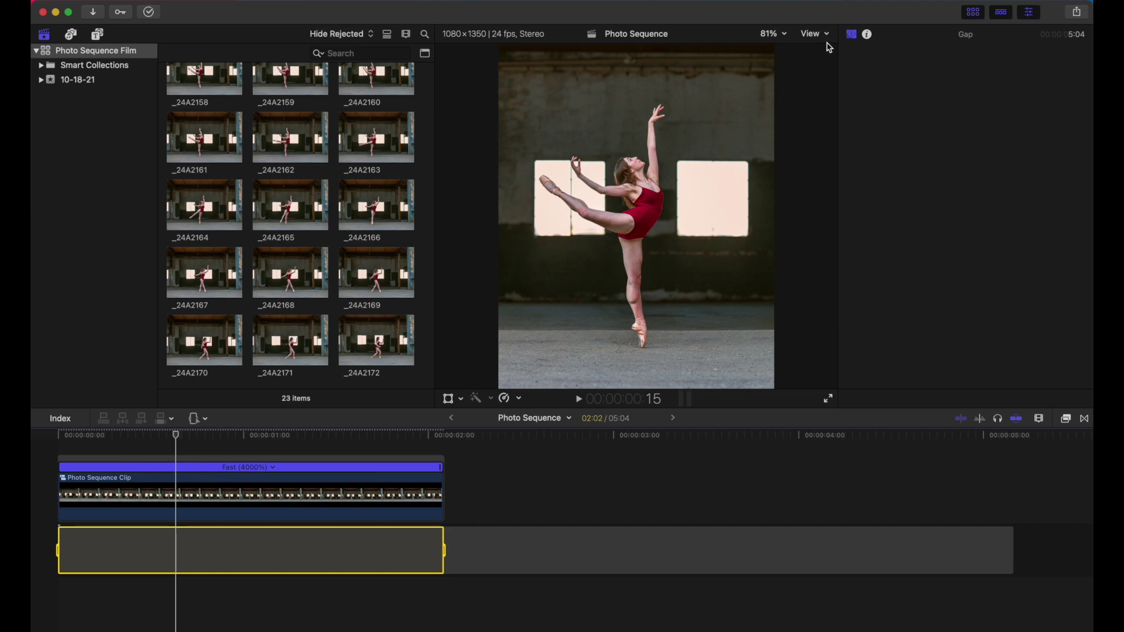
# Switch to Finder and Quick Look Photo Sequence Film.mov on the Desktop
pyautogui.press('super+Tab')
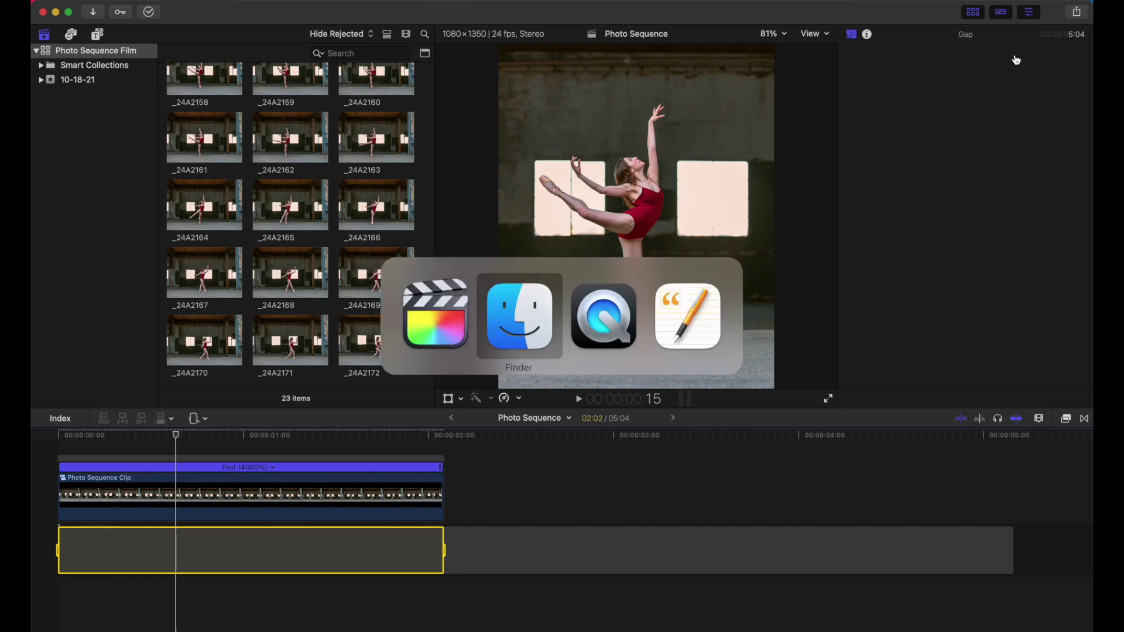
pyautogui.press('super+alt+h')
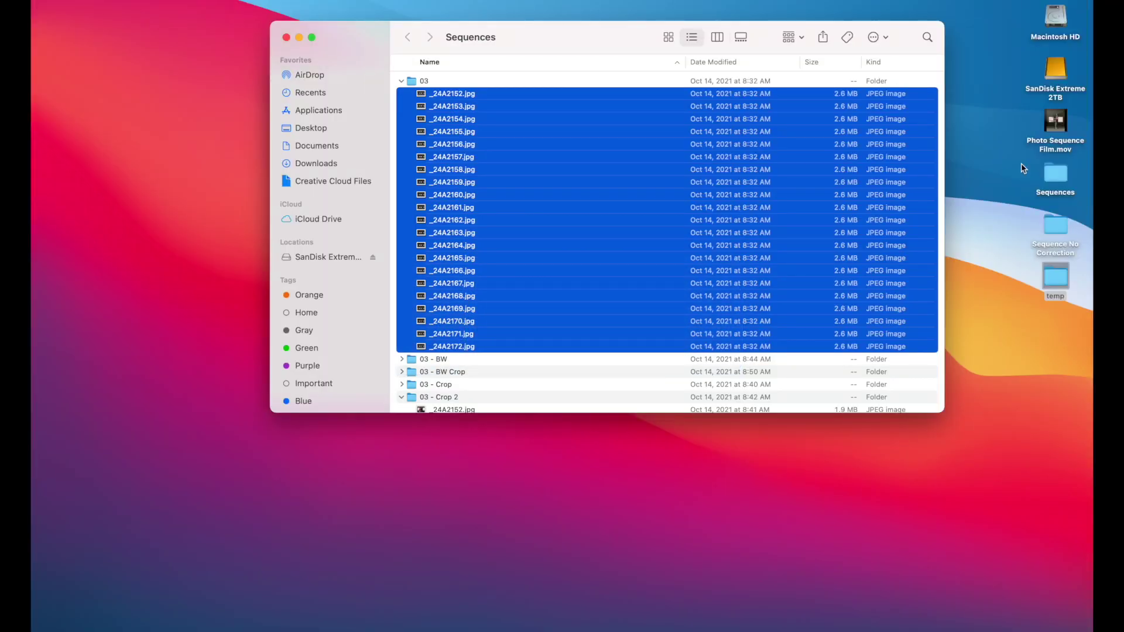
pyautogui.click(1055, 121)
pyautogui.press('space')
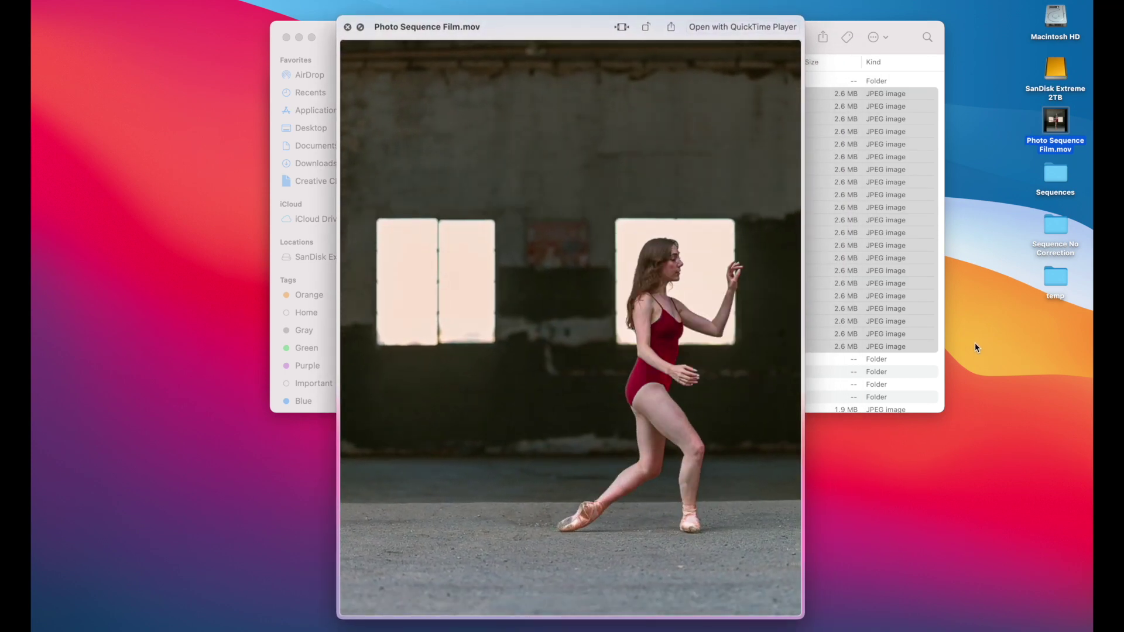
pyautogui.press('space')
pyautogui.press('space')
pyautogui.press('space')
pyautogui.press('super+o')
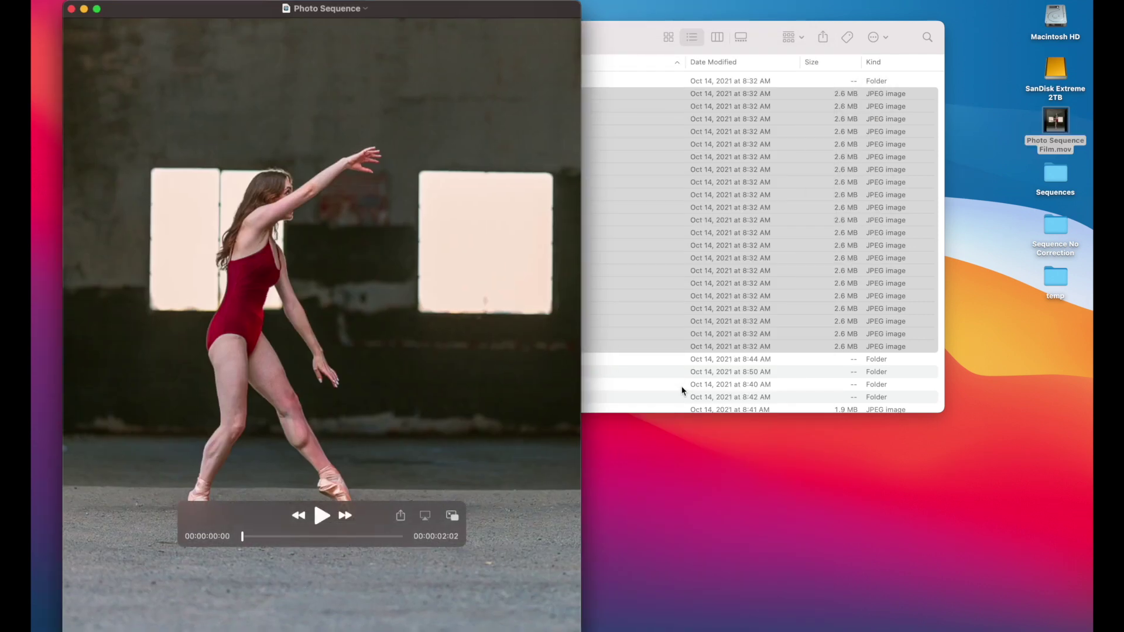